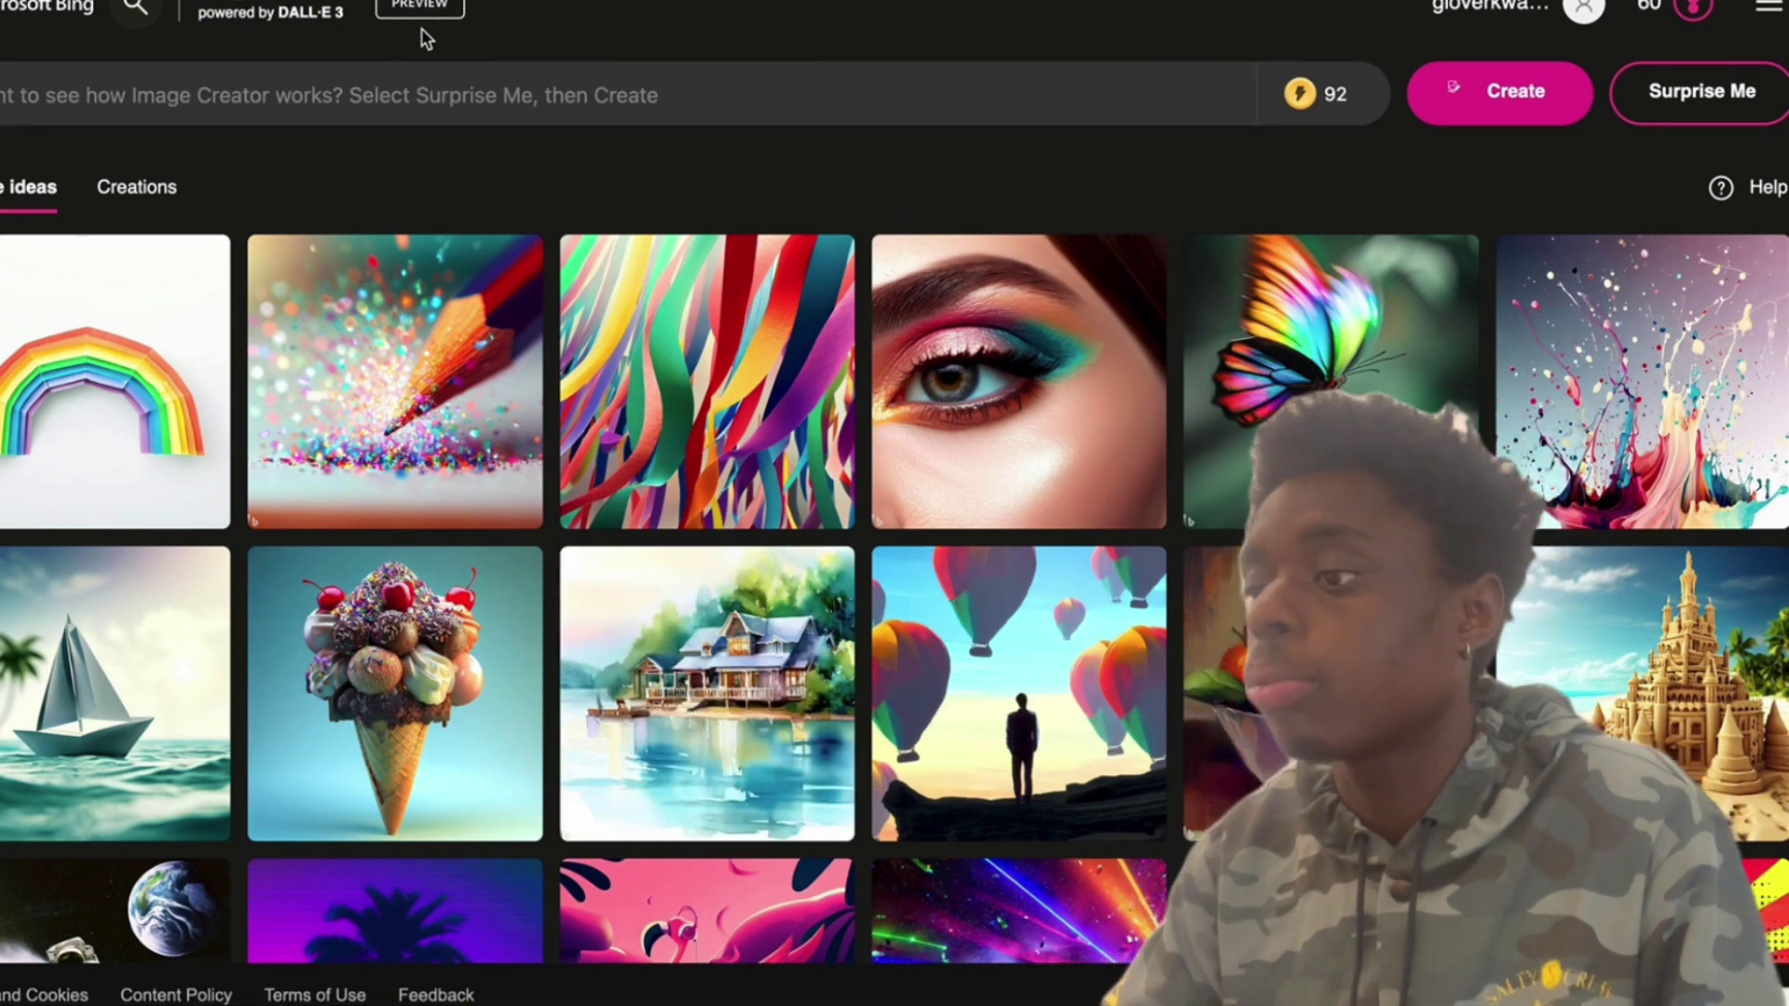
# Switch to the Creations tab to list your own generated images
pyautogui.scroll(-1, 422, 30)
pyautogui.scroll(1, 421, 29)
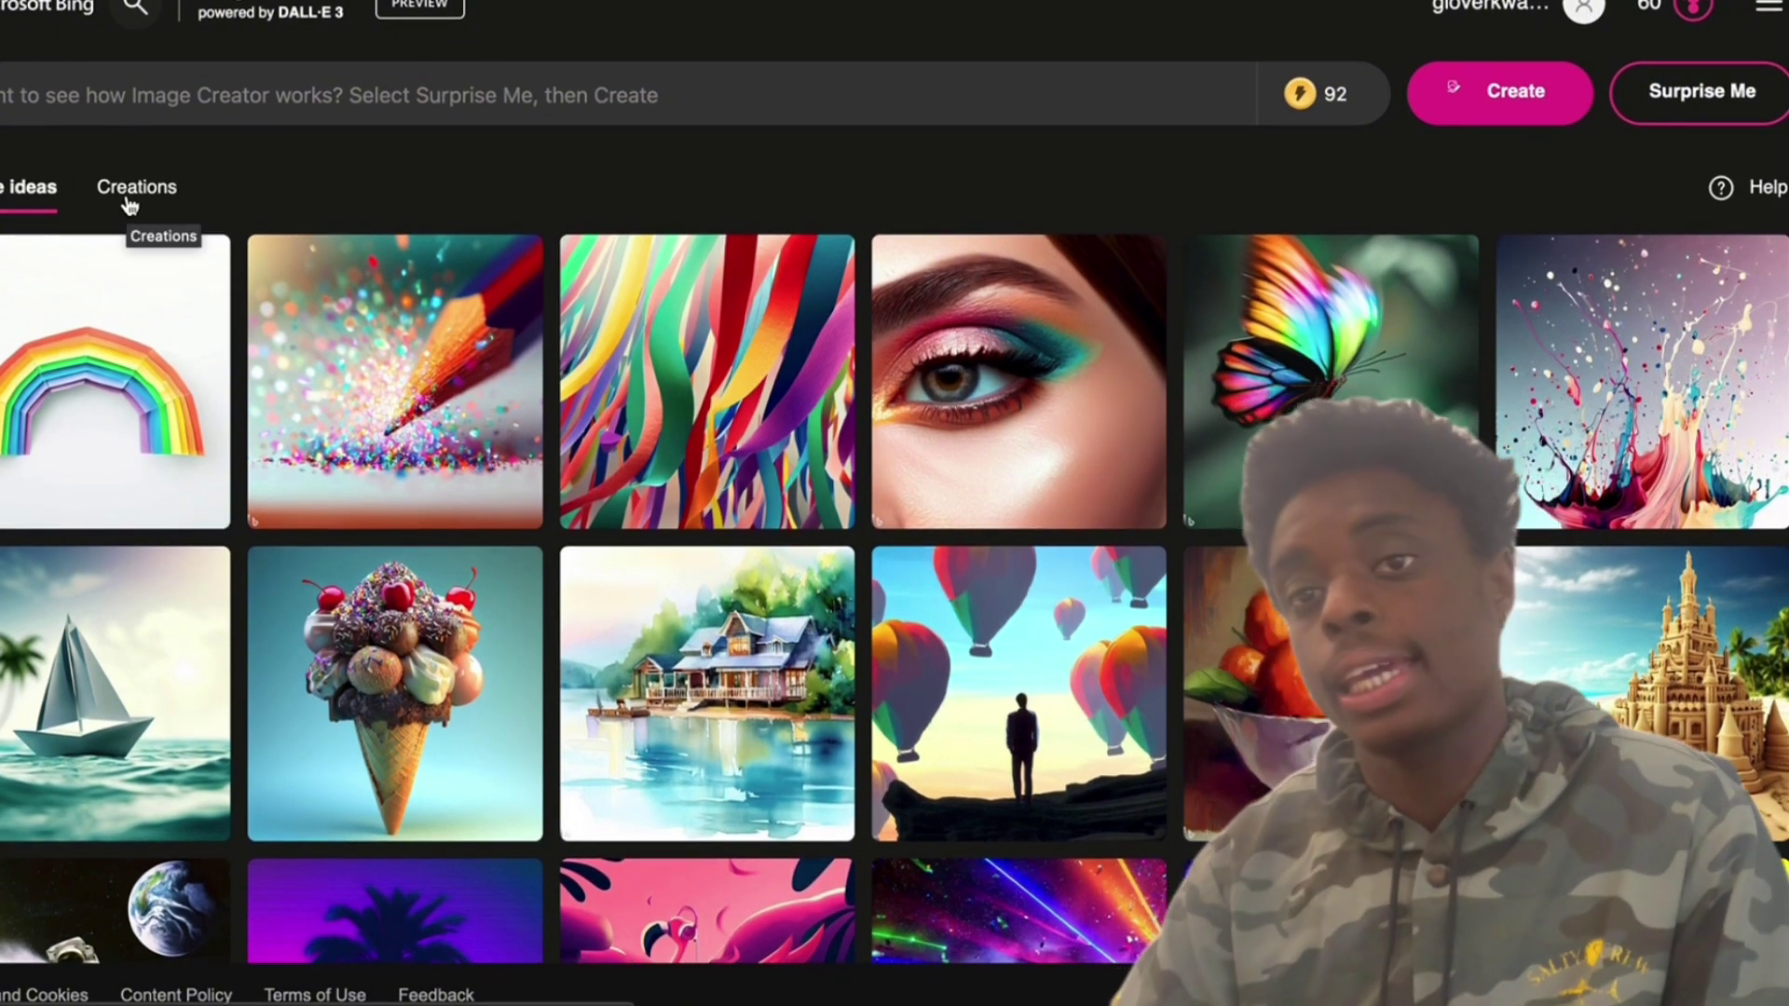
pyautogui.scroll(-2, 228, 419)
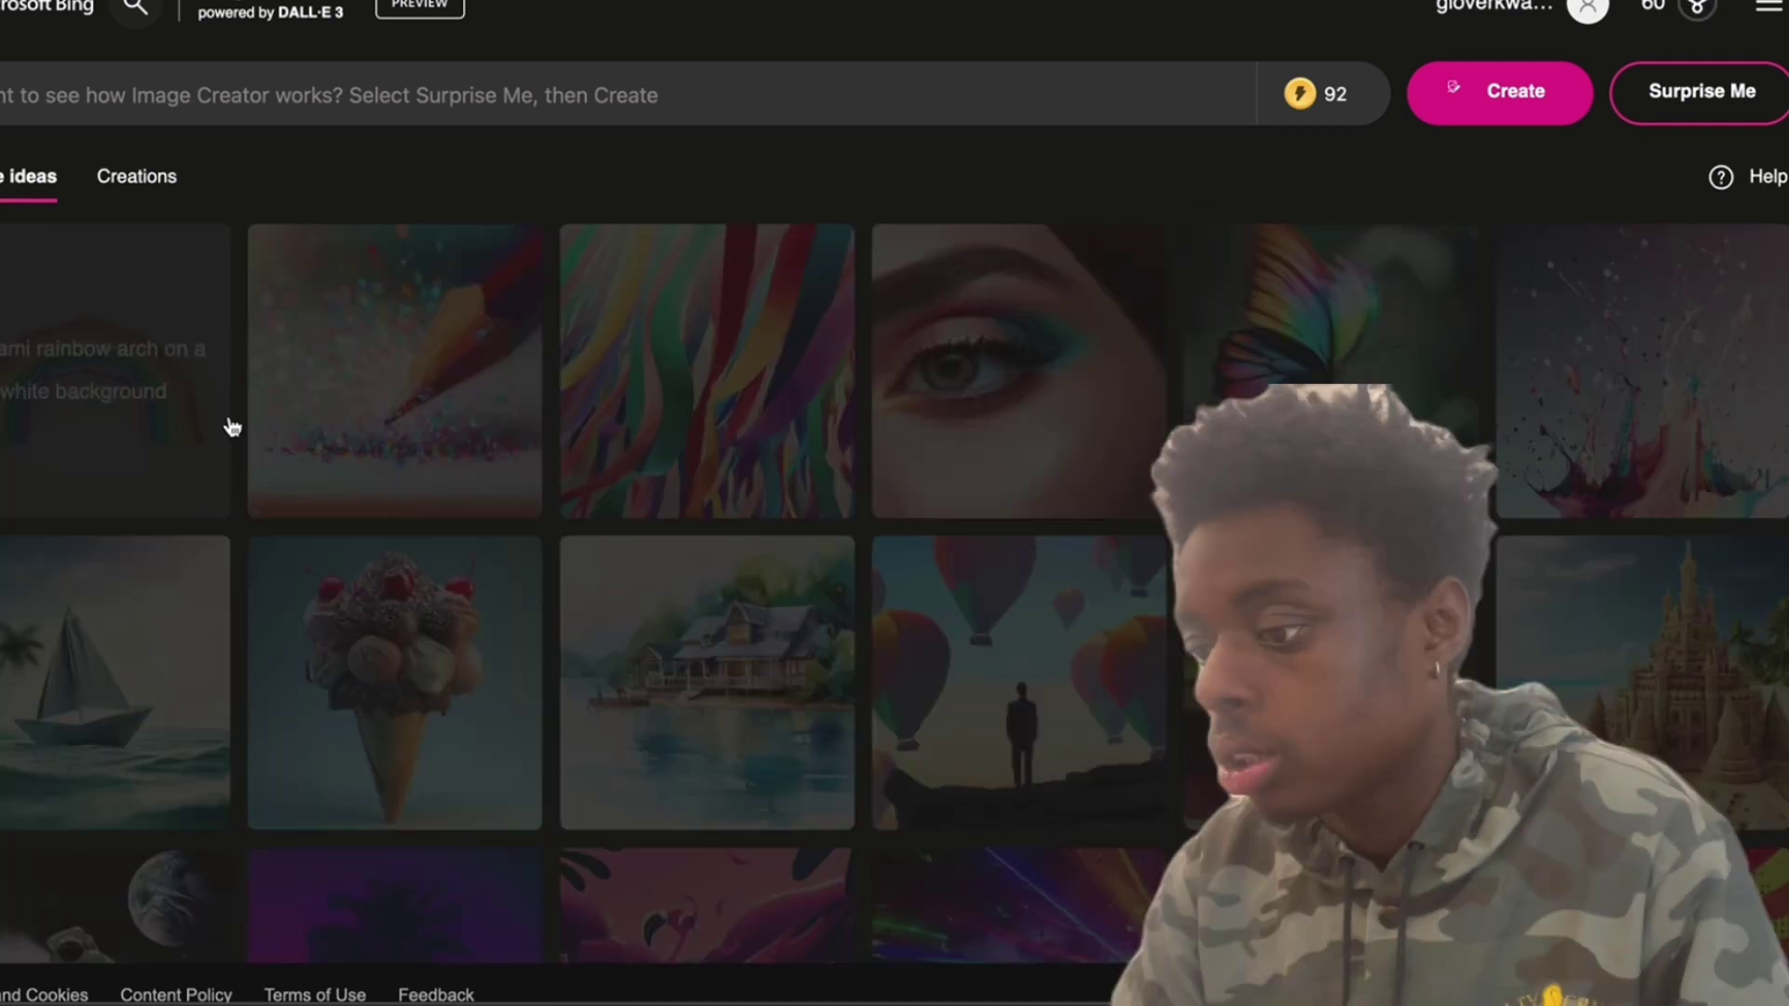
pyautogui.scroll(-1, 430, 540)
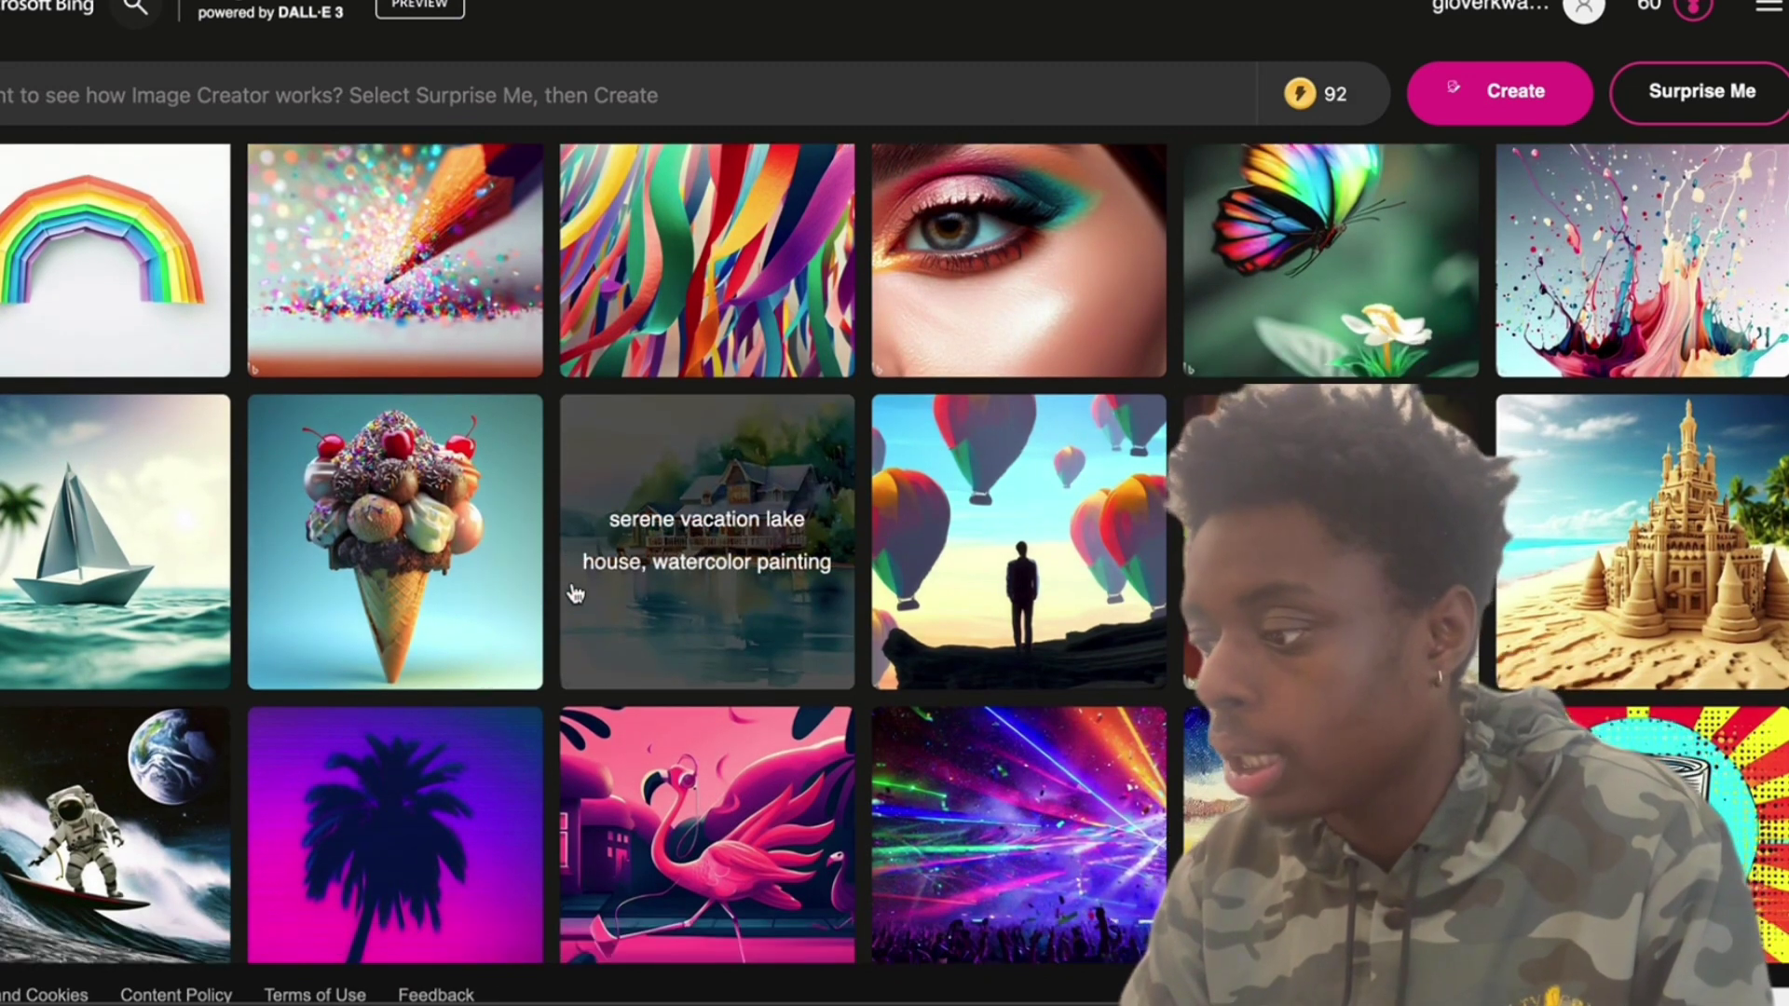
pyautogui.scroll(-8, 575, 594)
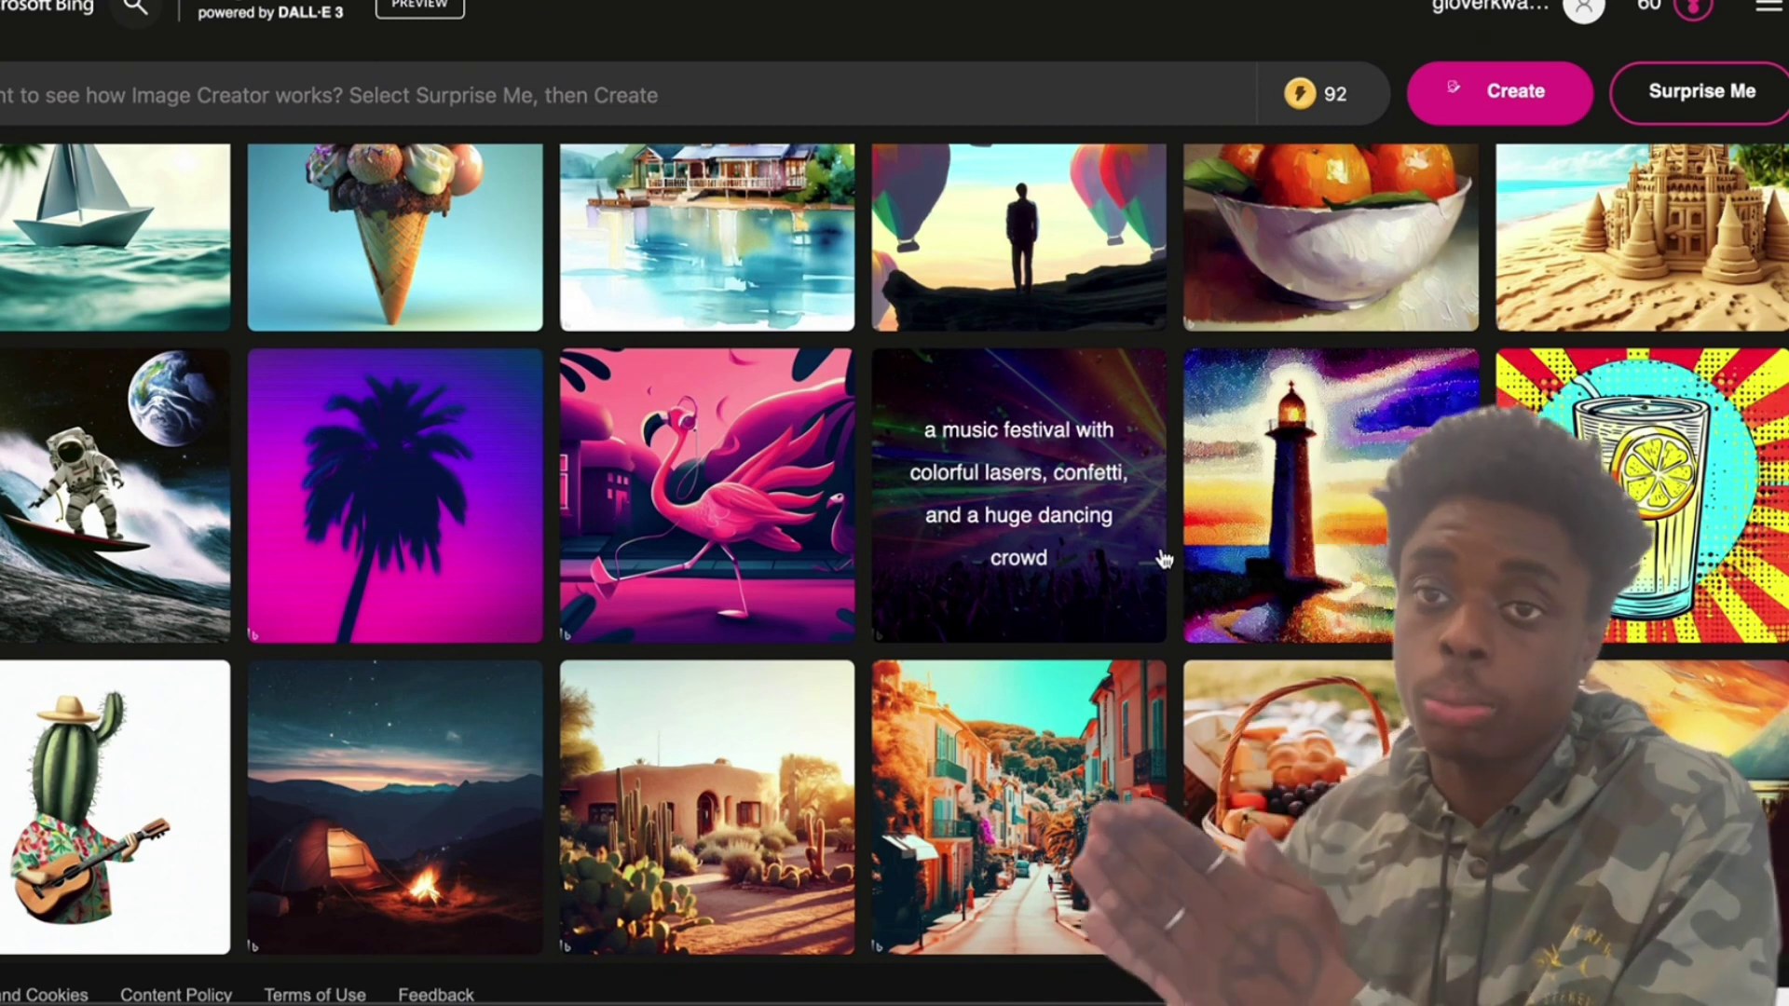
pyautogui.scroll(-3, 1163, 559)
pyautogui.scroll(7, 1036, 334)
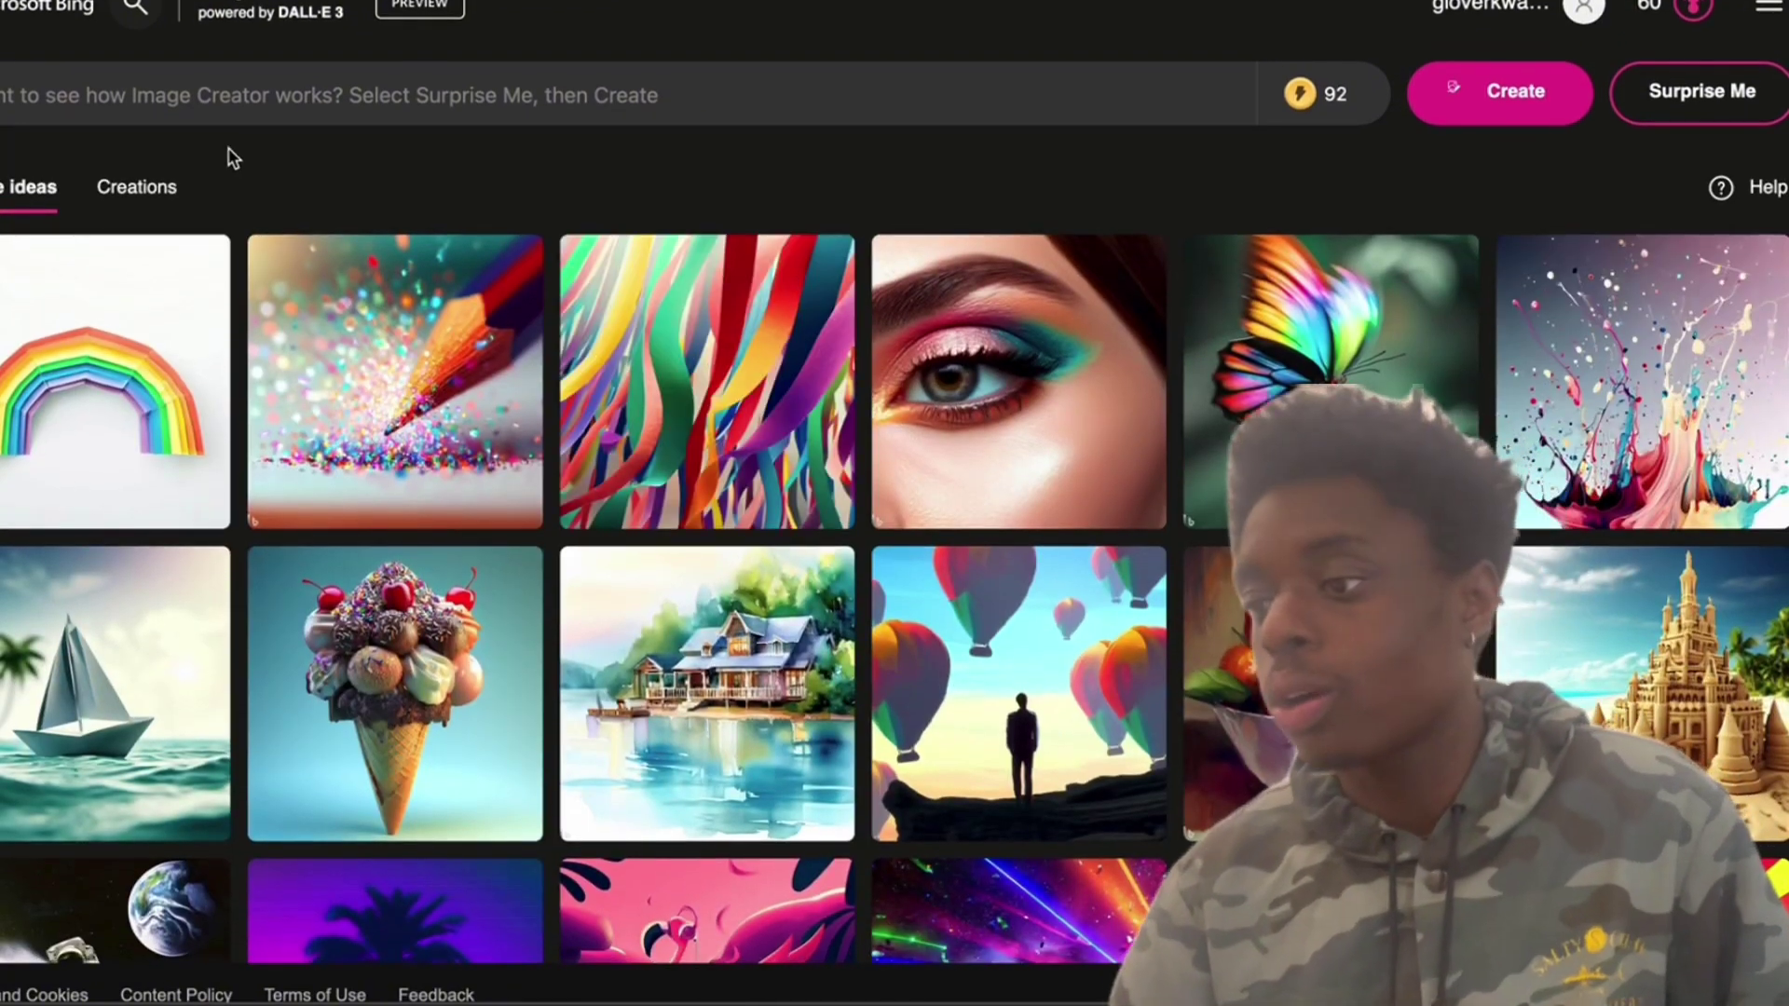
pyautogui.click(156, 197)
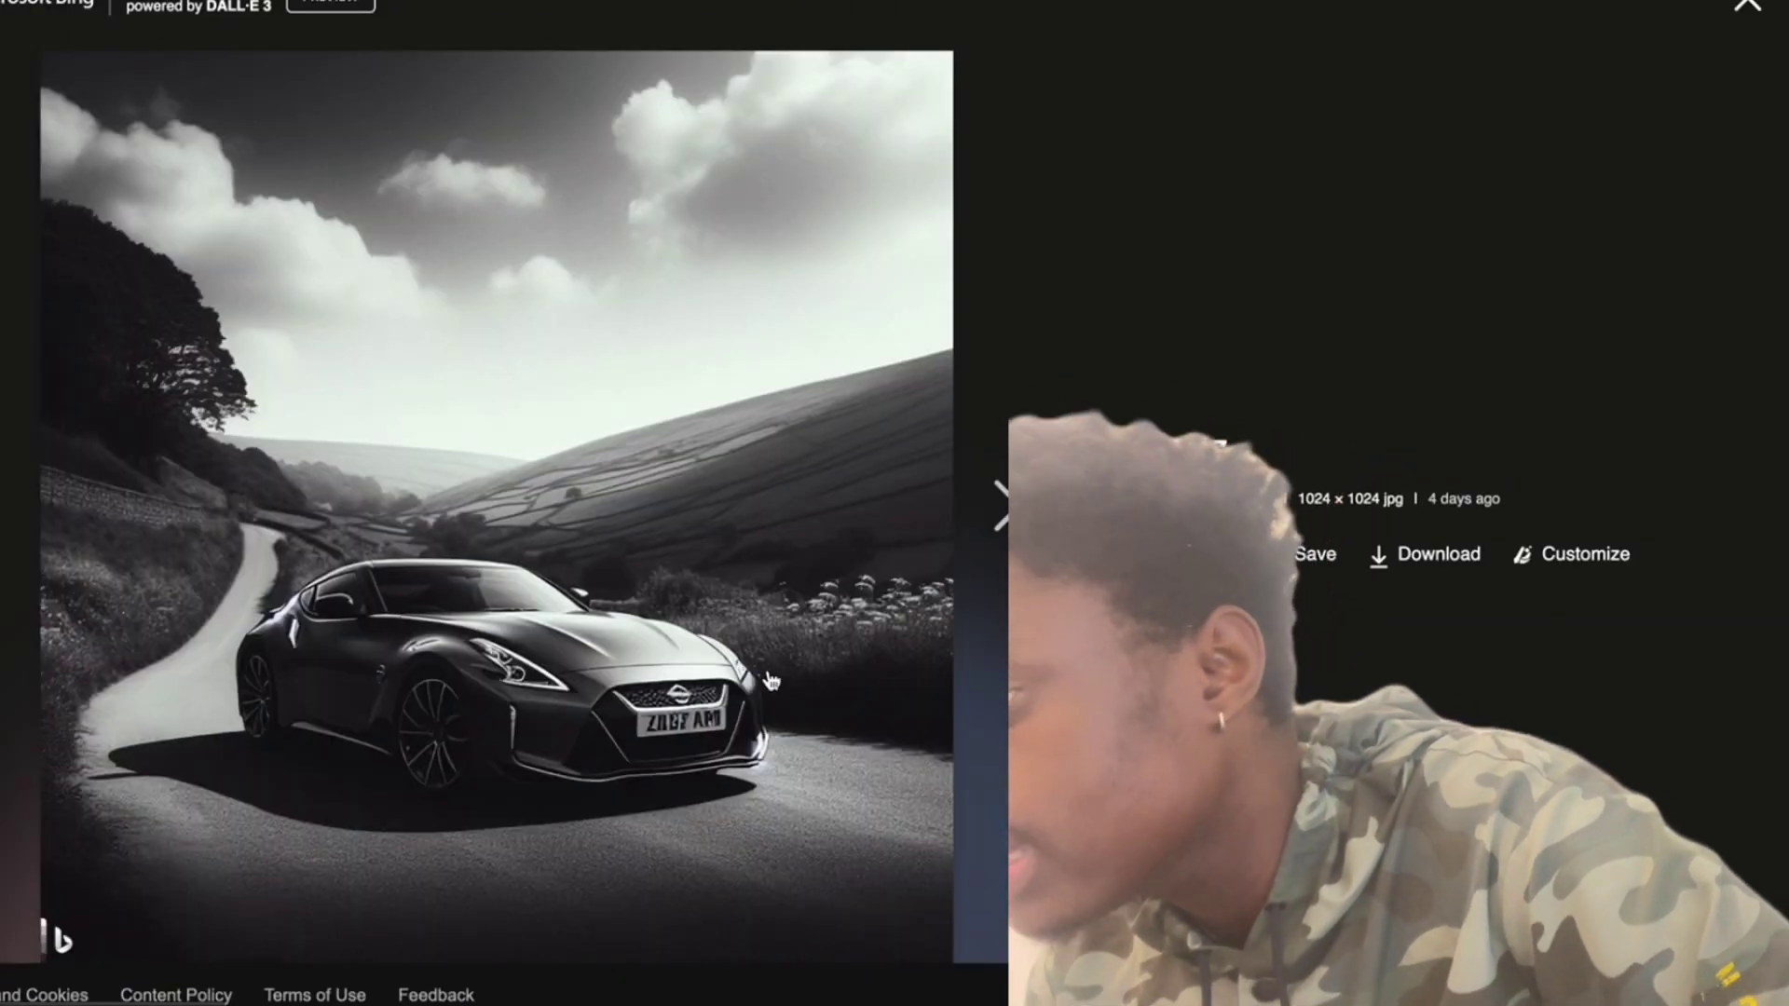
# Step through the four black-and-white Nissan Z images in the enlarged viewer
pyautogui.click(994, 518)
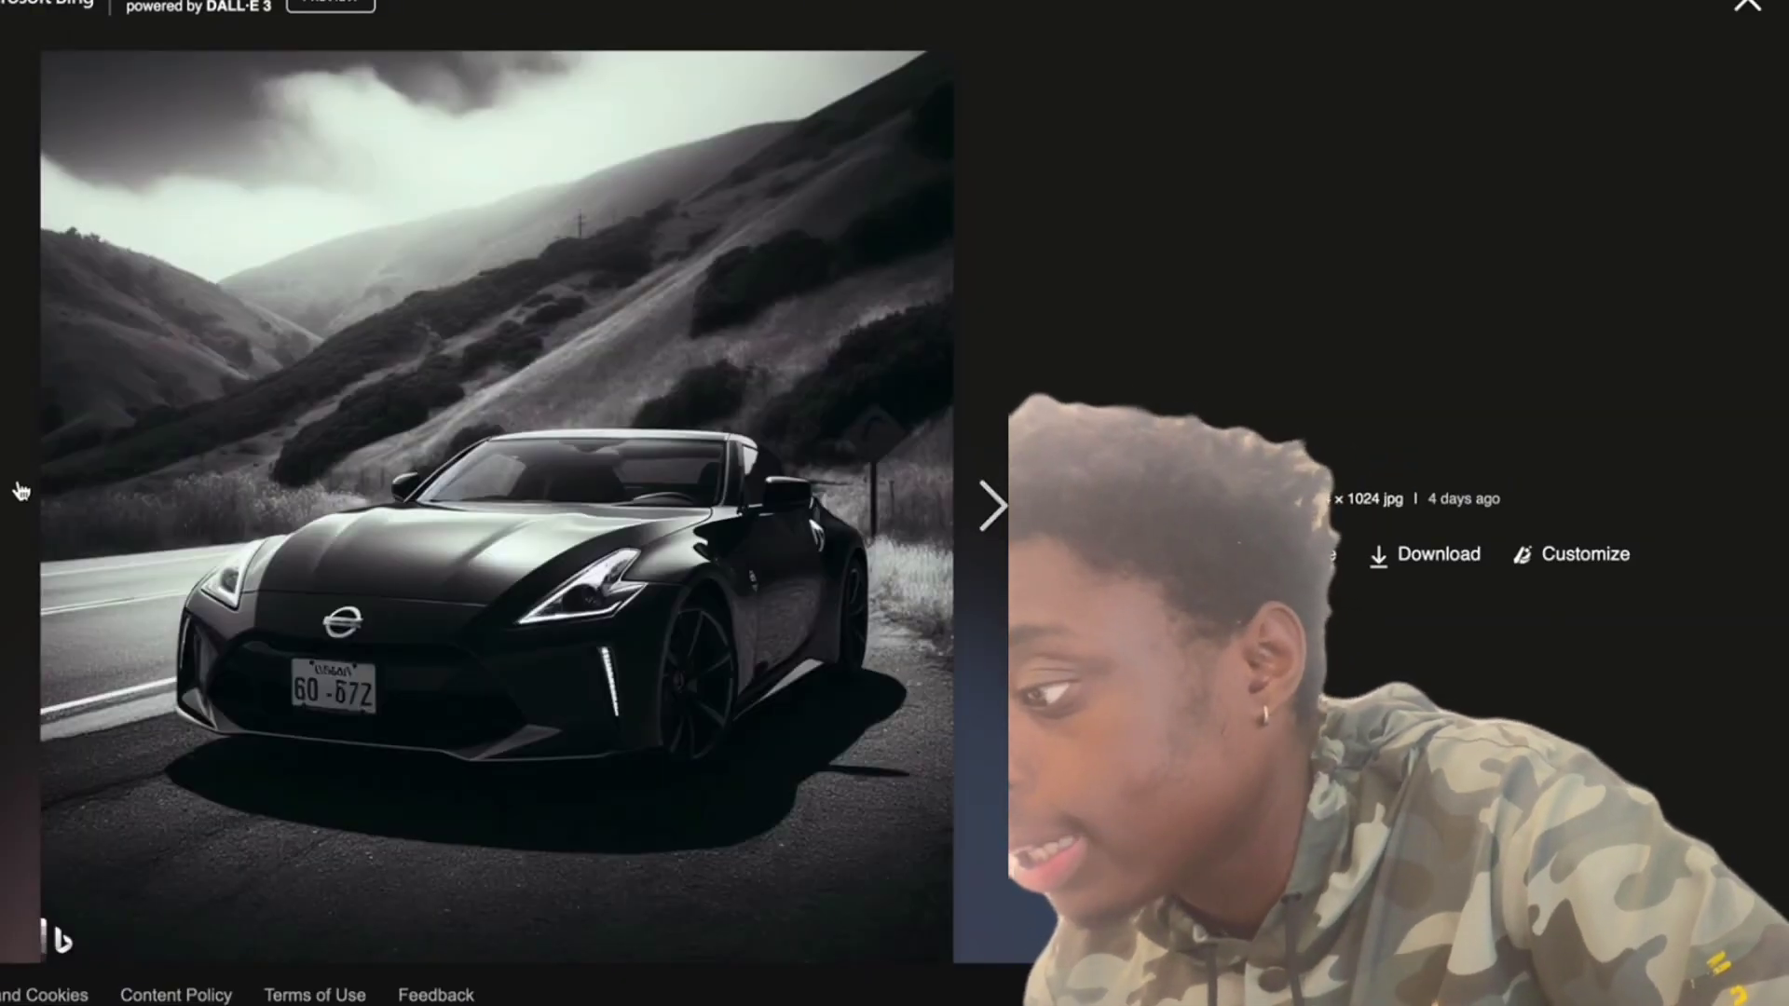
pyautogui.click(995, 526)
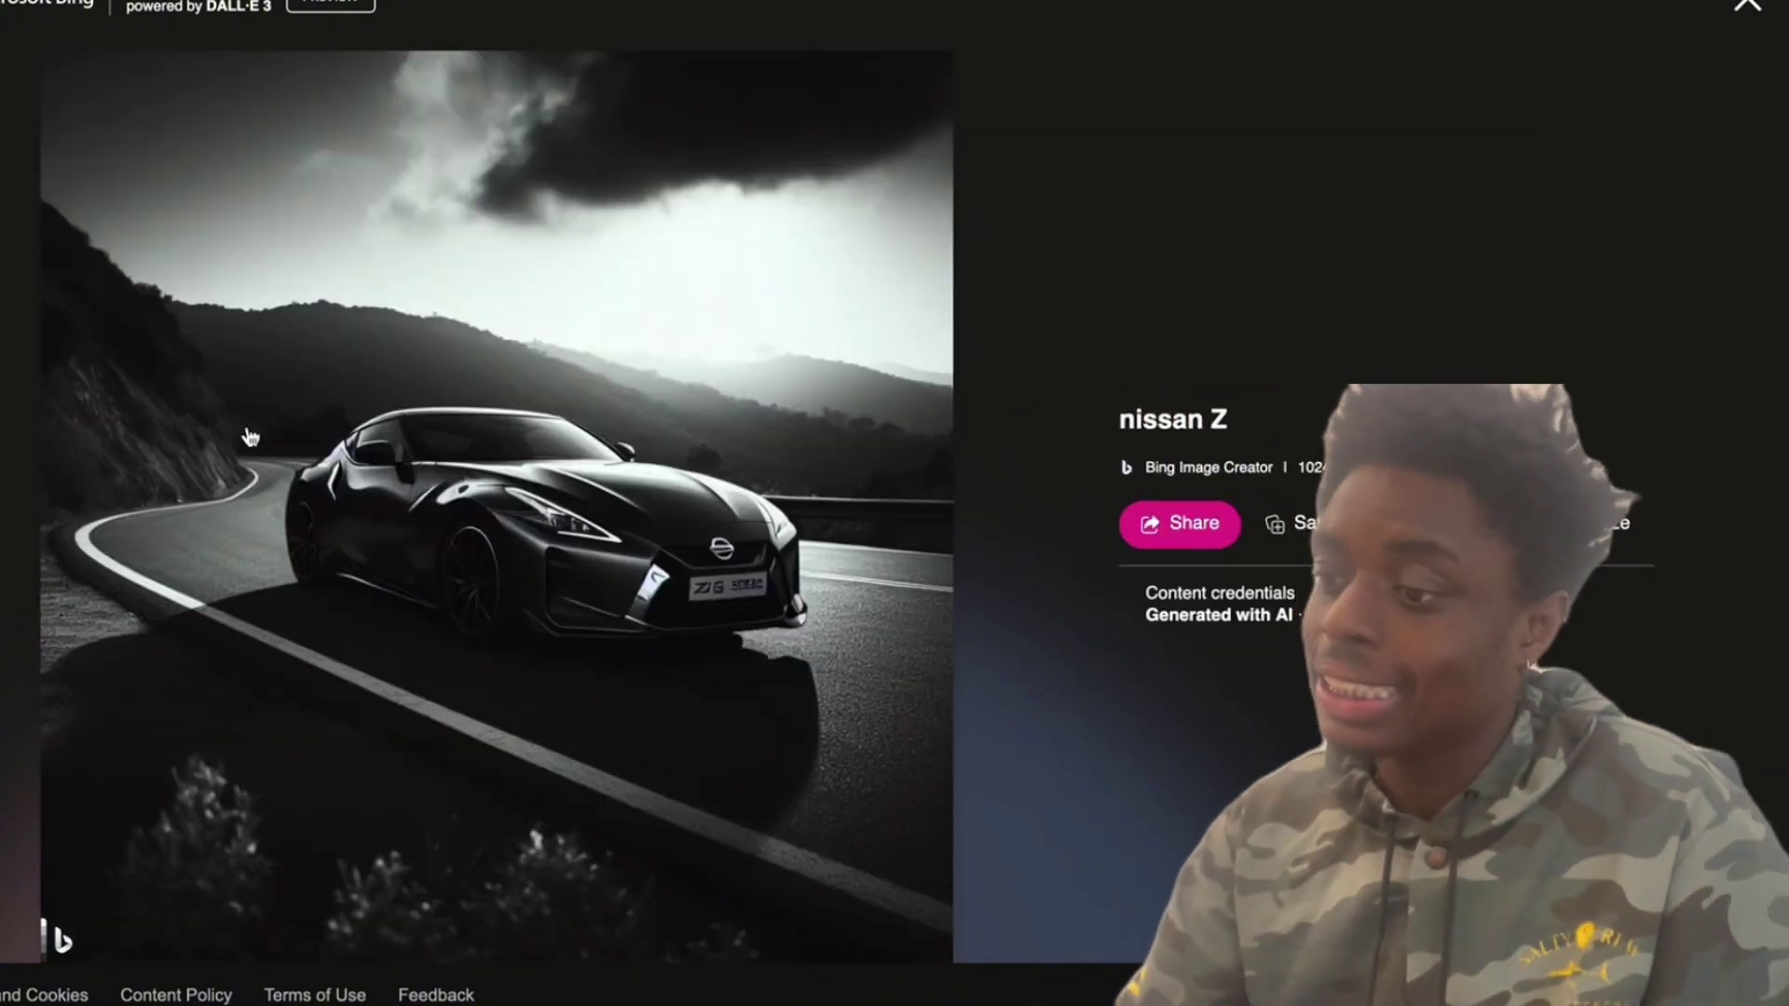
pyautogui.press('Left')
pyautogui.press('Right')
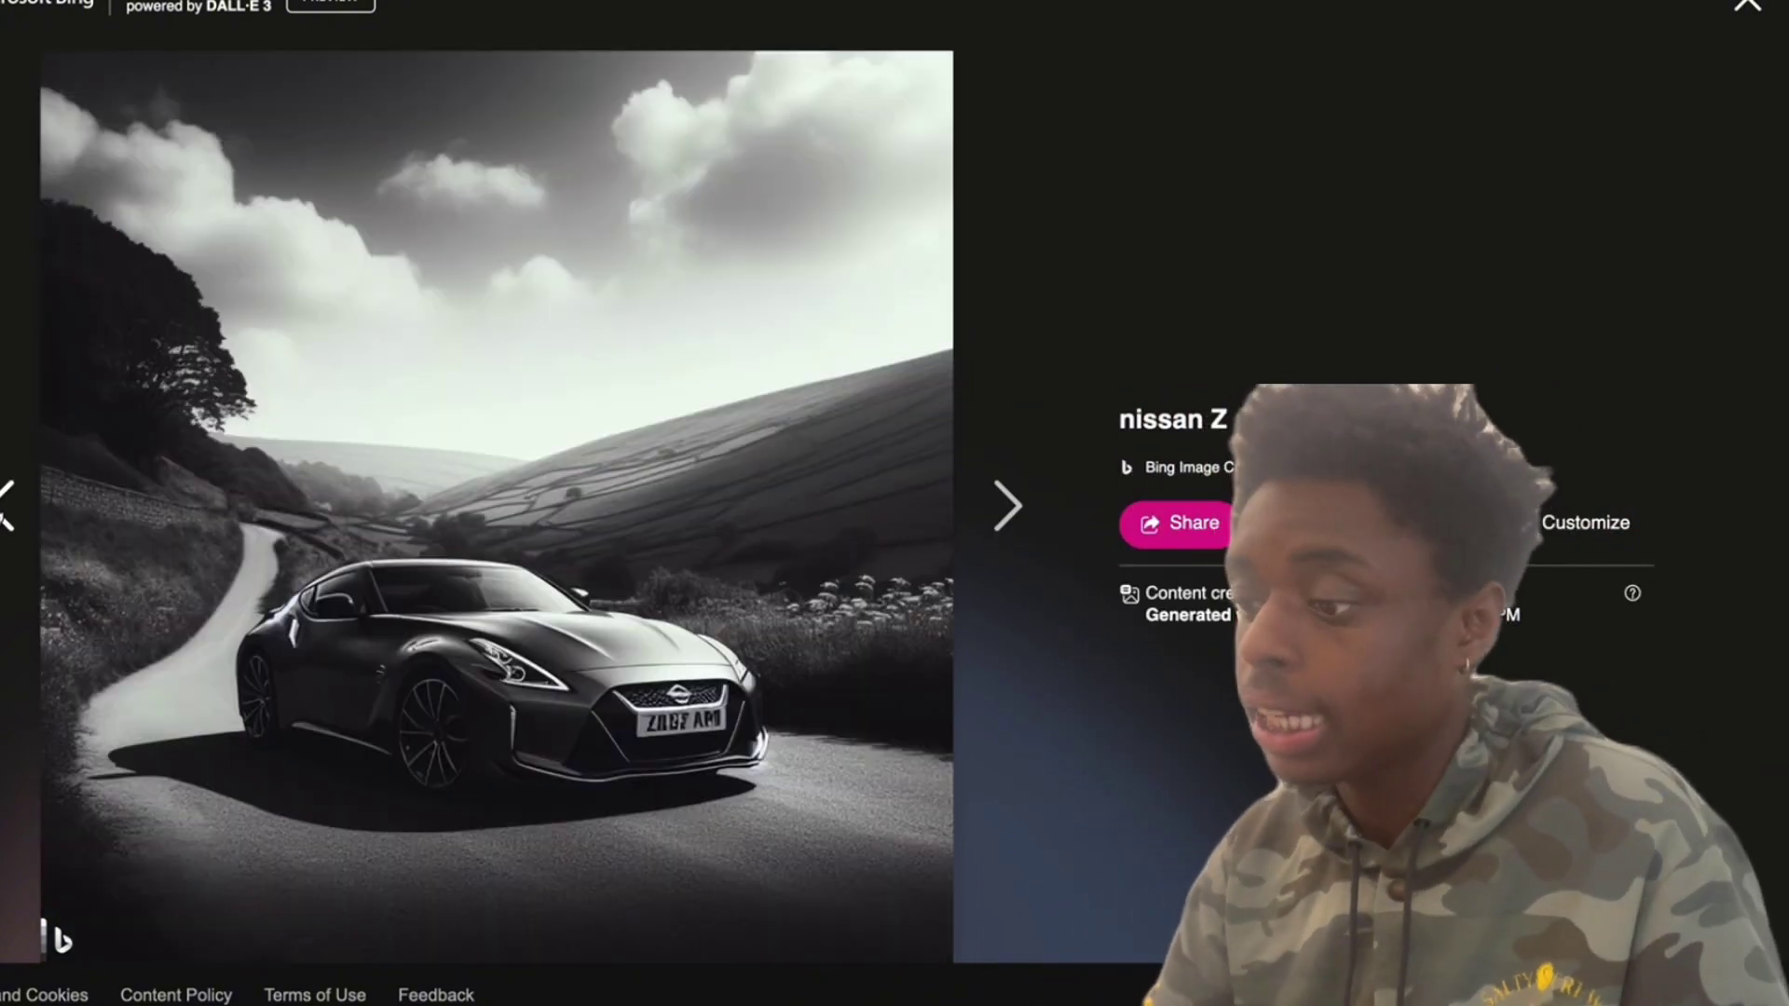
pyautogui.press('Right')
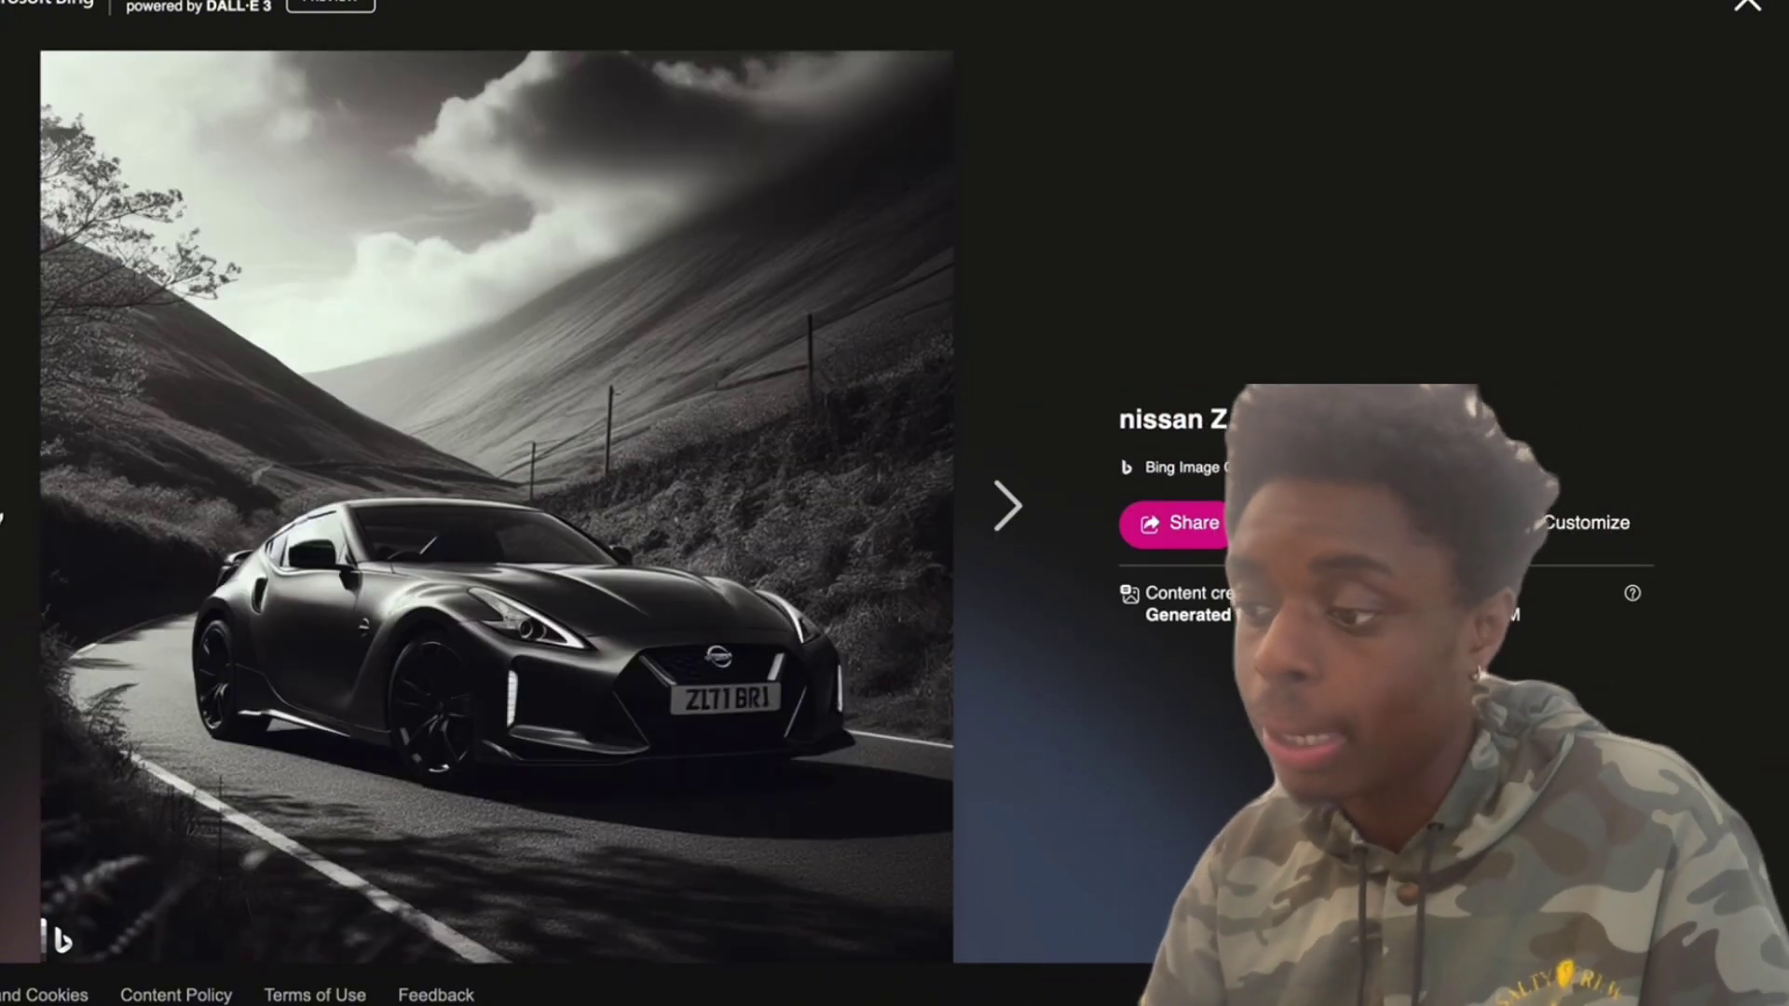
# Extend the prompt to 'nissan Z with nismo package' and generate images
pyautogui.click(1744, 7)
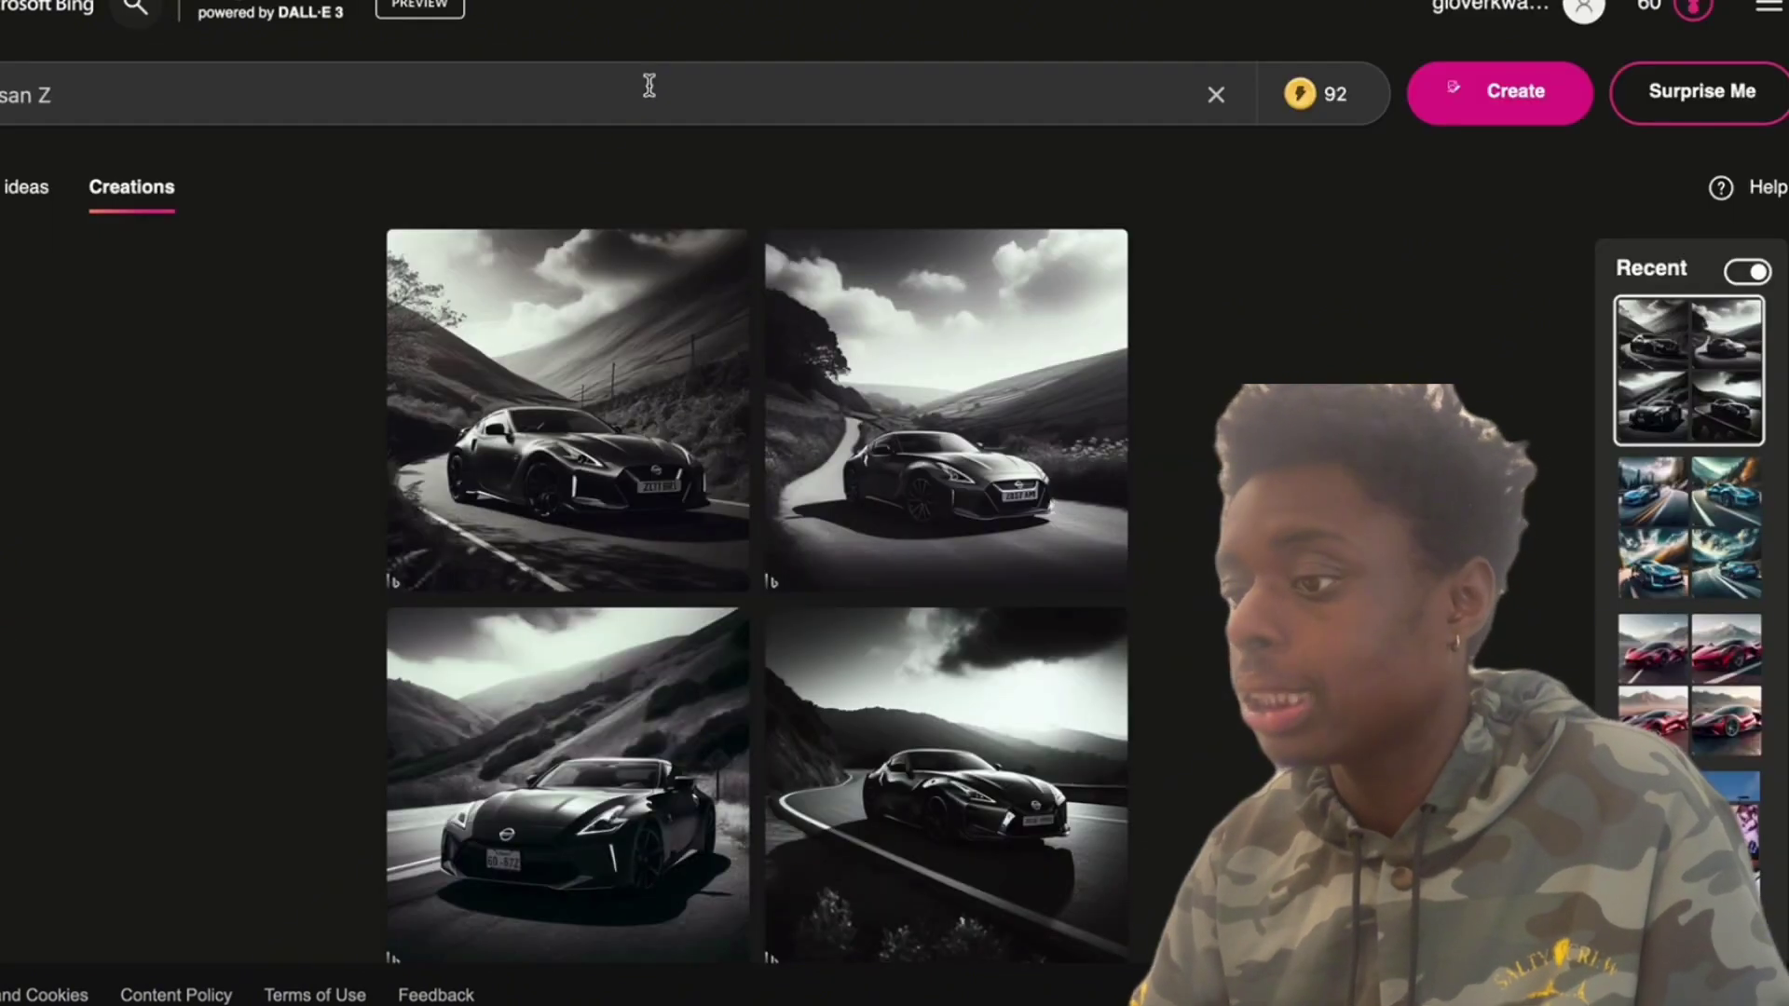
pyautogui.write('with nismo package')
pyautogui.press('Return')
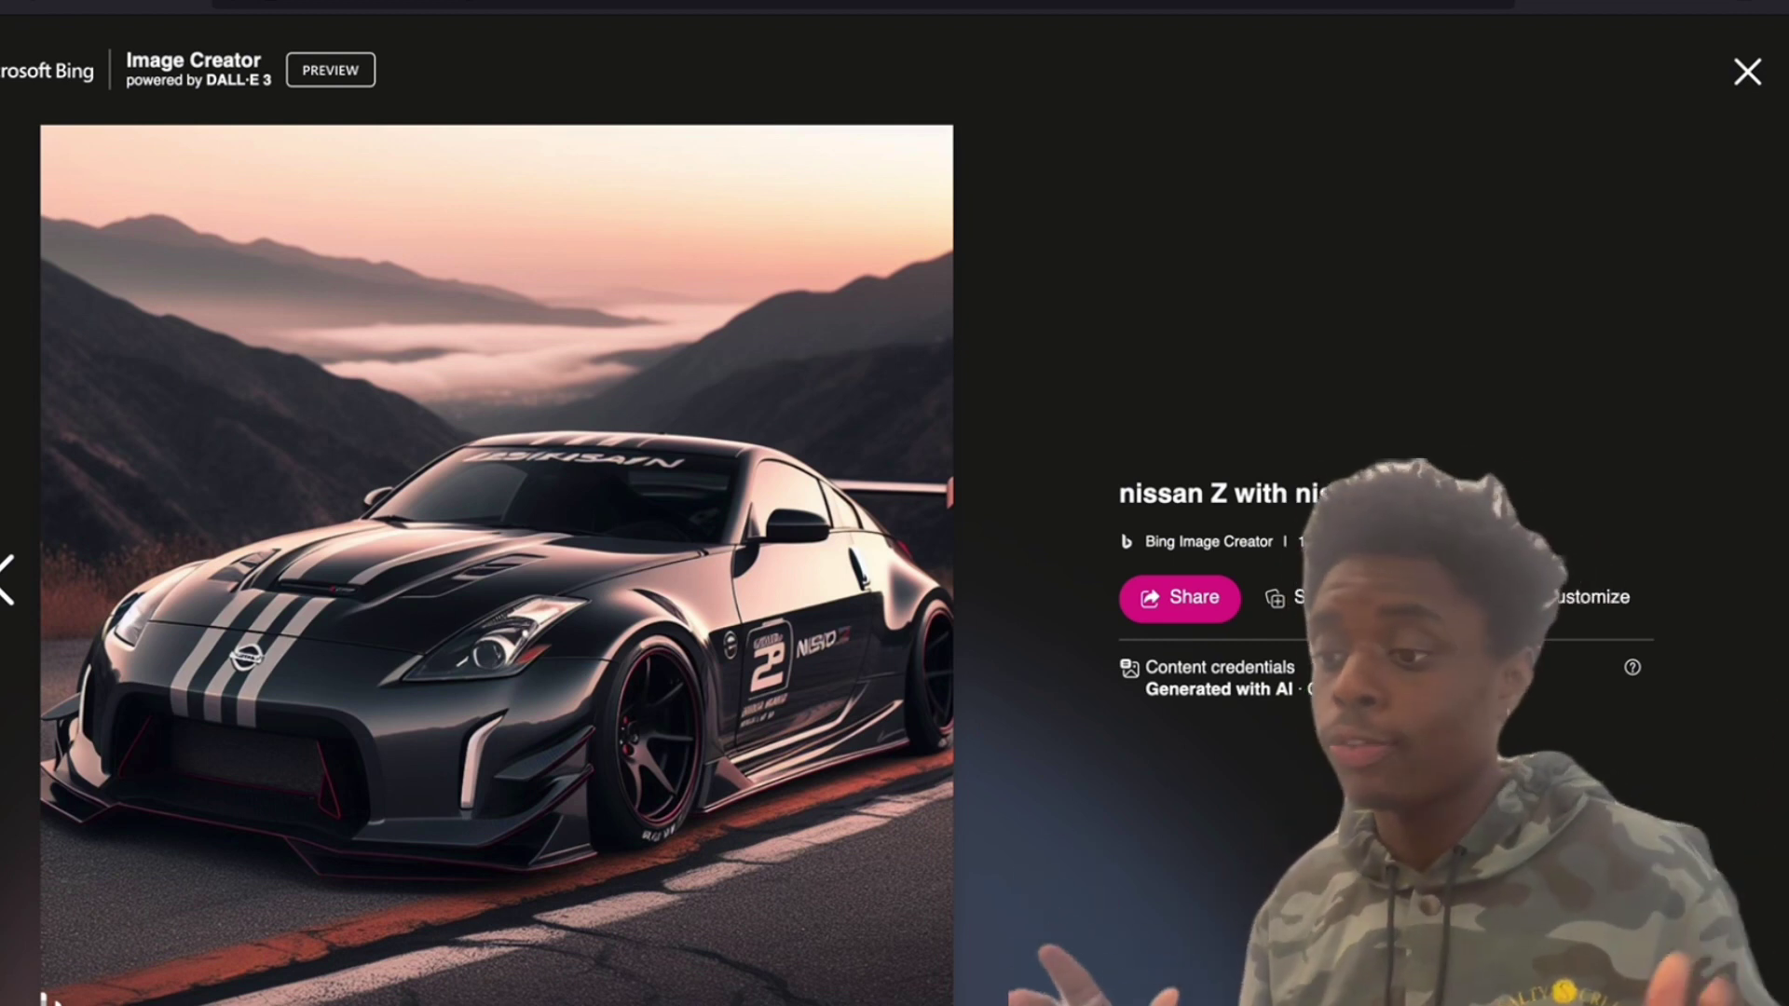
# Browse the three striped black nismo results, then return to the grid
pyautogui.press('Right')
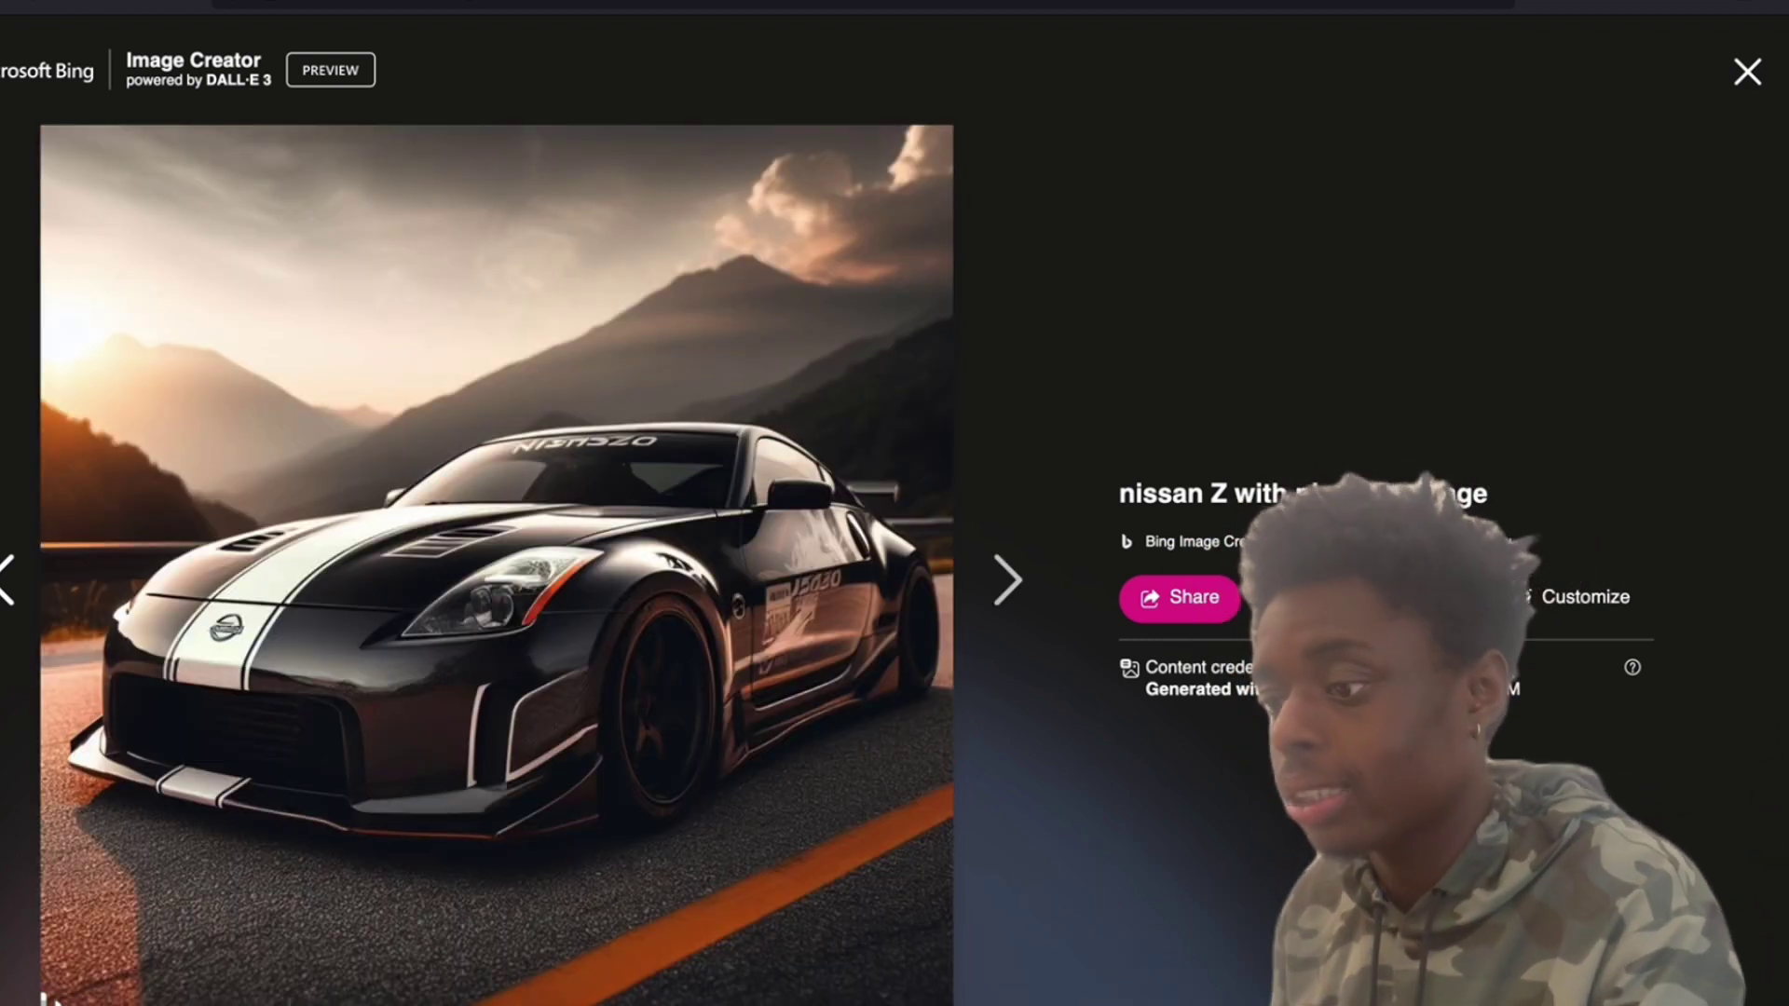
pyautogui.press('Right')
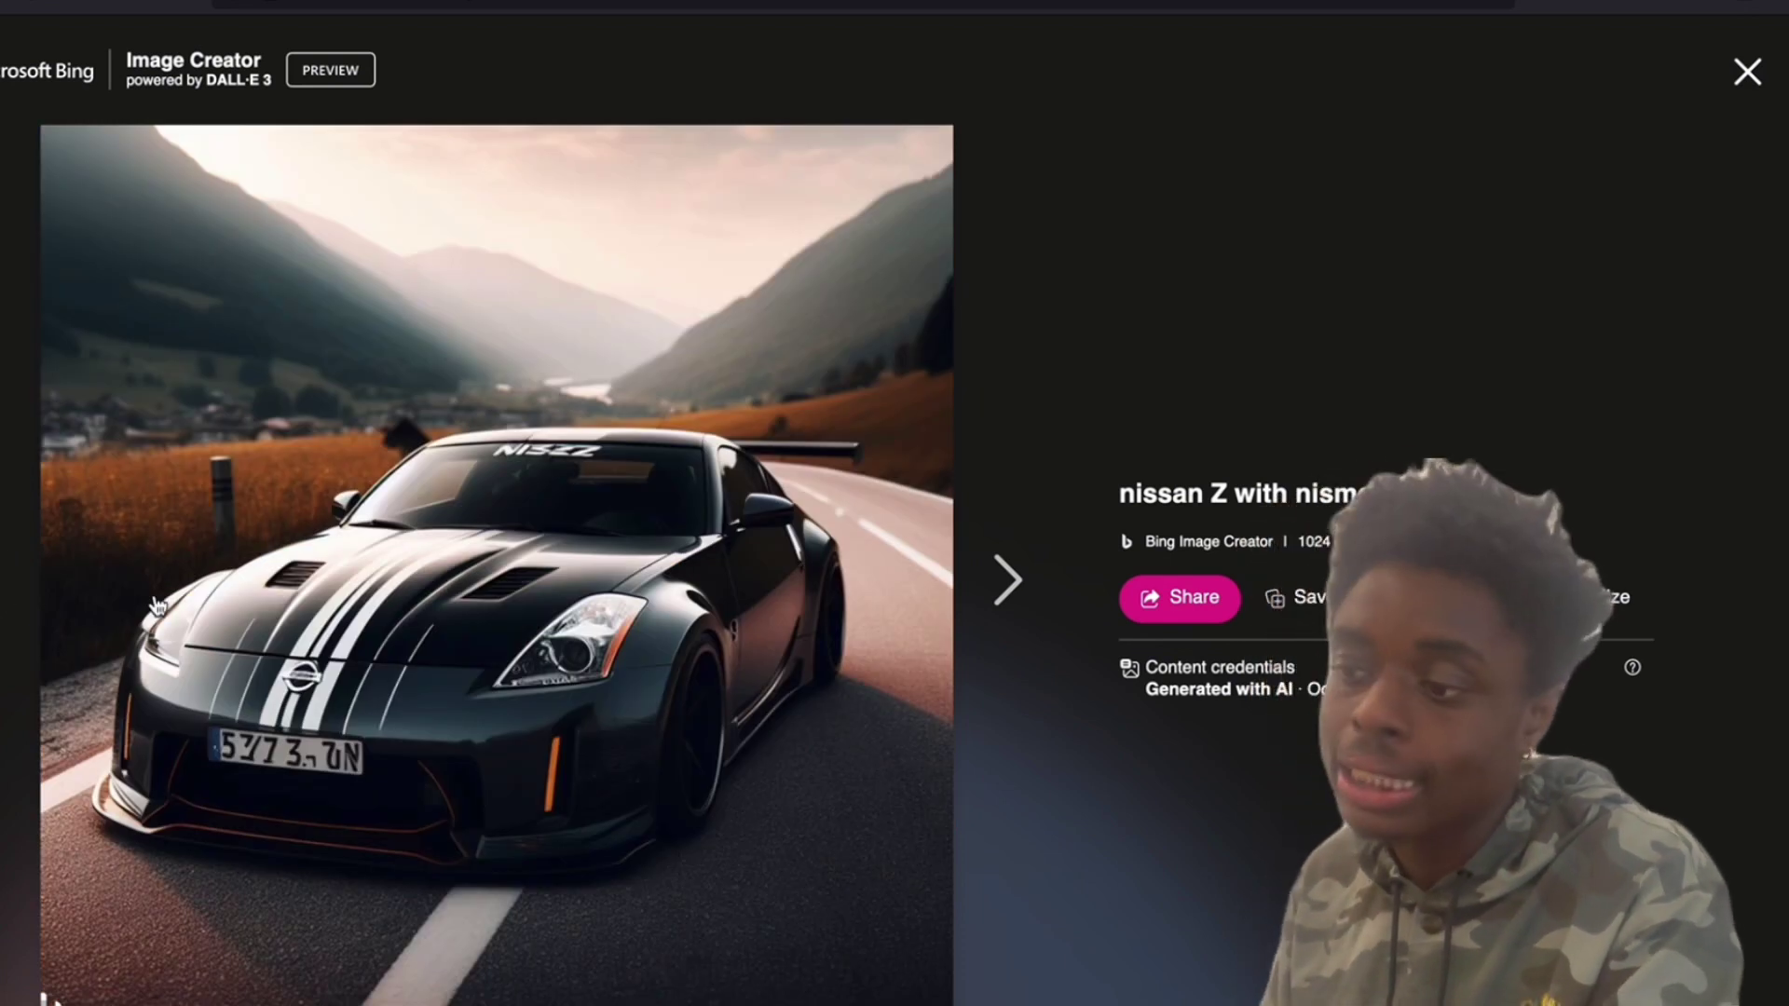
pyautogui.click(1747, 71)
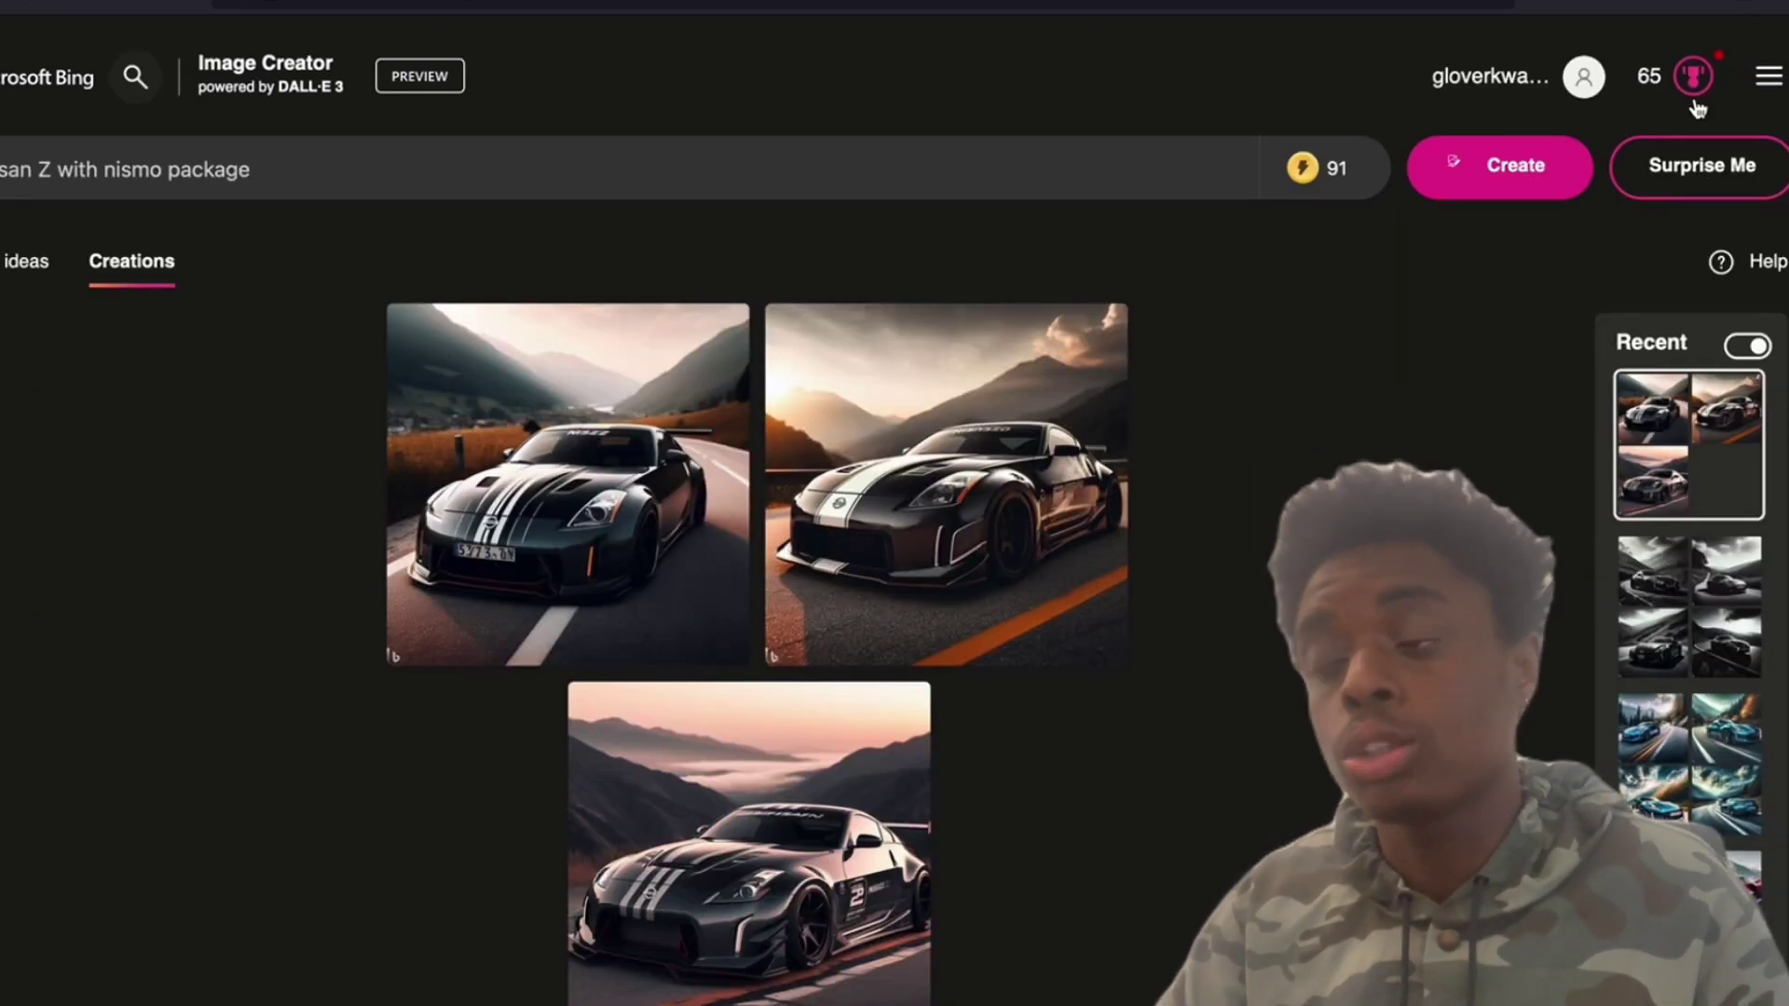
# Open the earlier anime billboard creation from the Recent panel
pyautogui.scroll(-4, 1689, 652)
pyautogui.click(1689, 746)
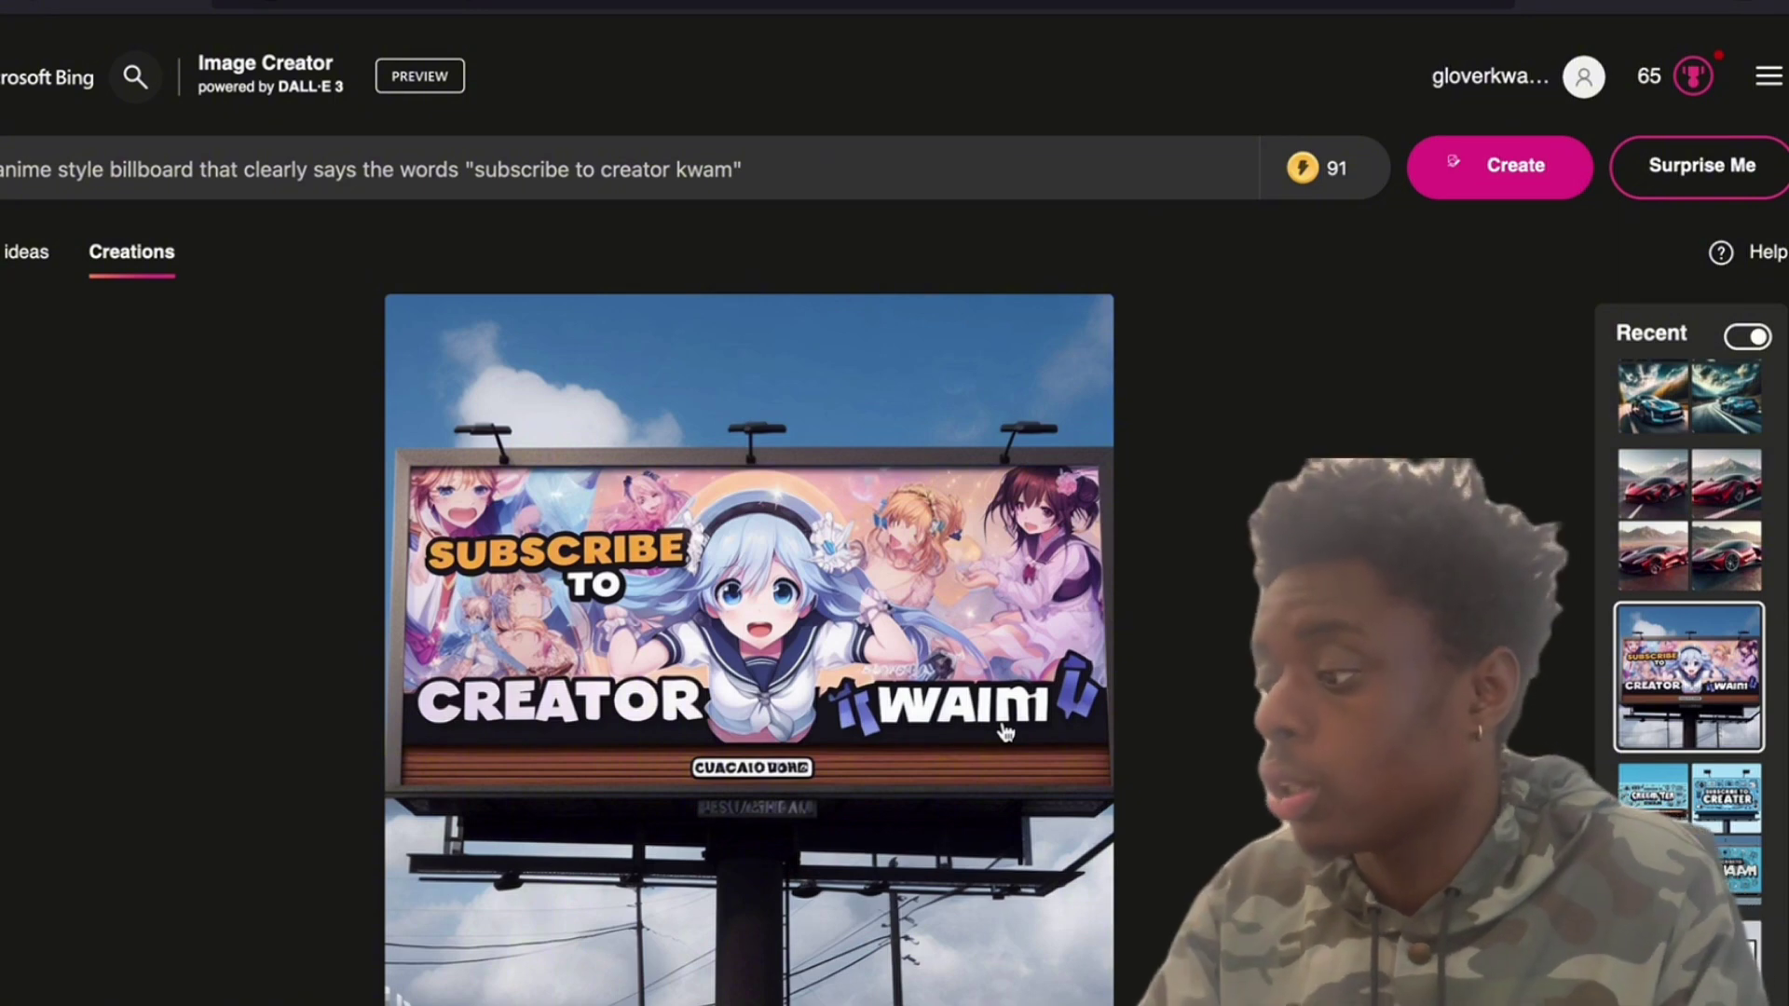
# Open the four-image cartoon 'Subscribe to Creator' billboard set from the history
pyautogui.click(1684, 823)
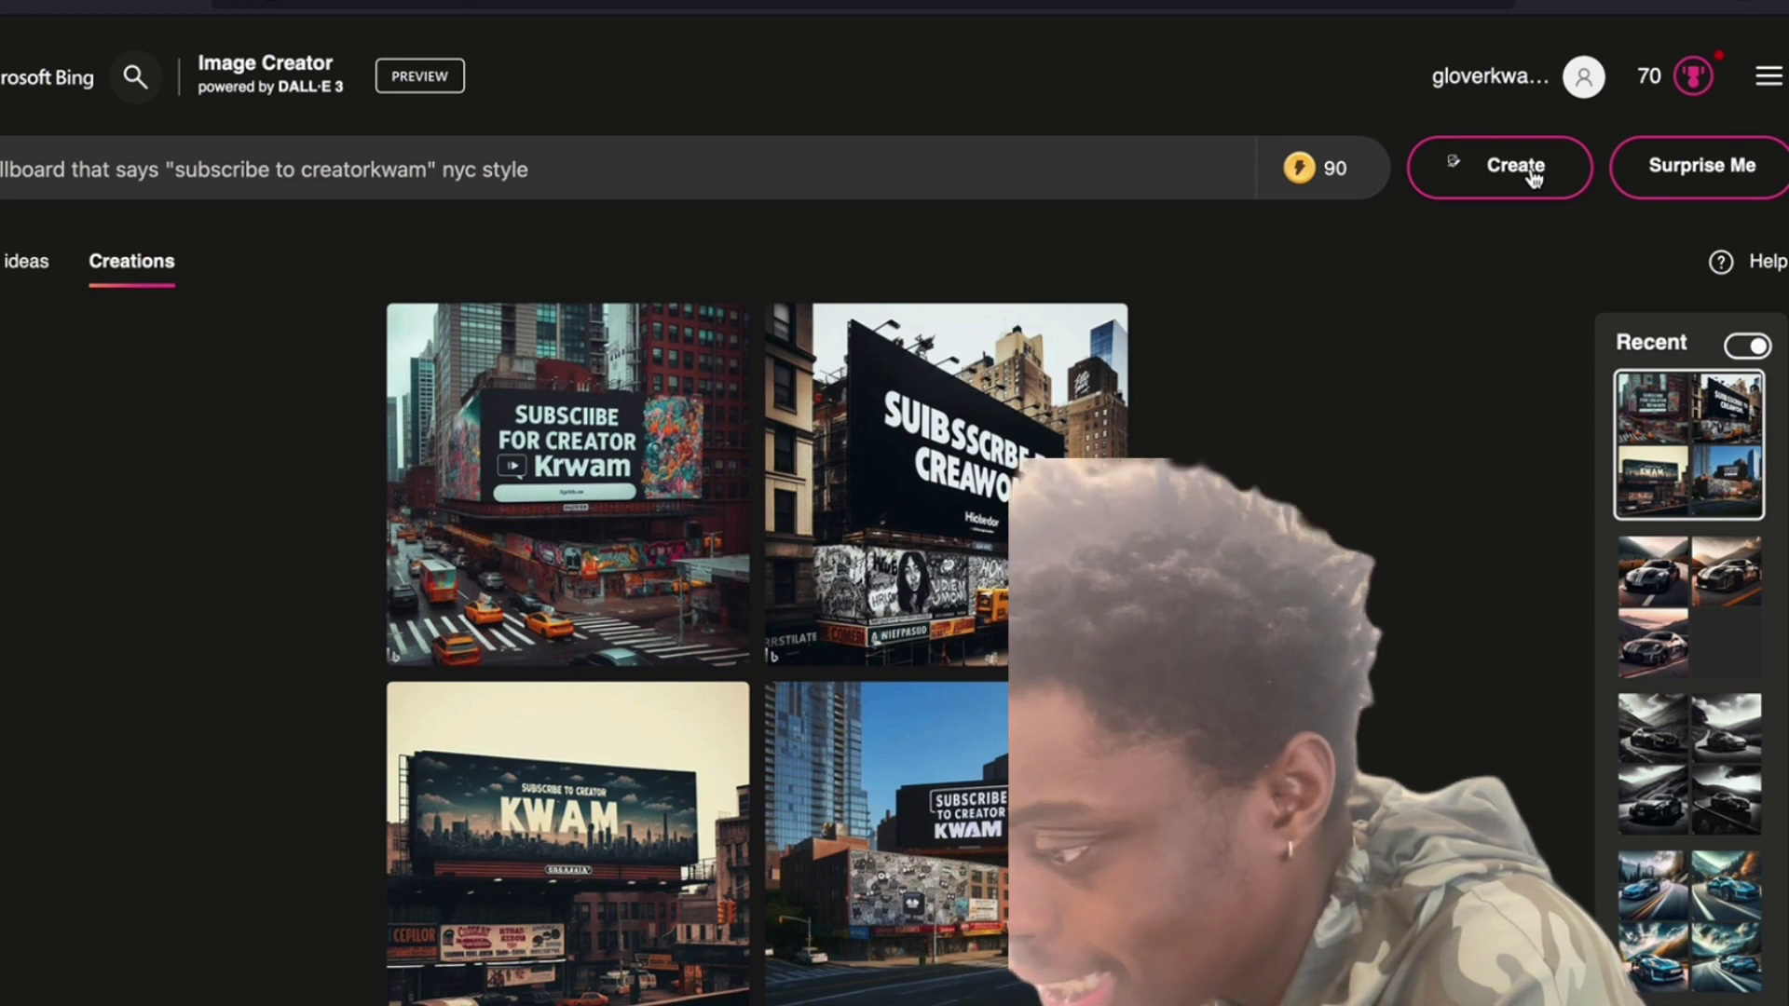
pyautogui.click(568, 799)
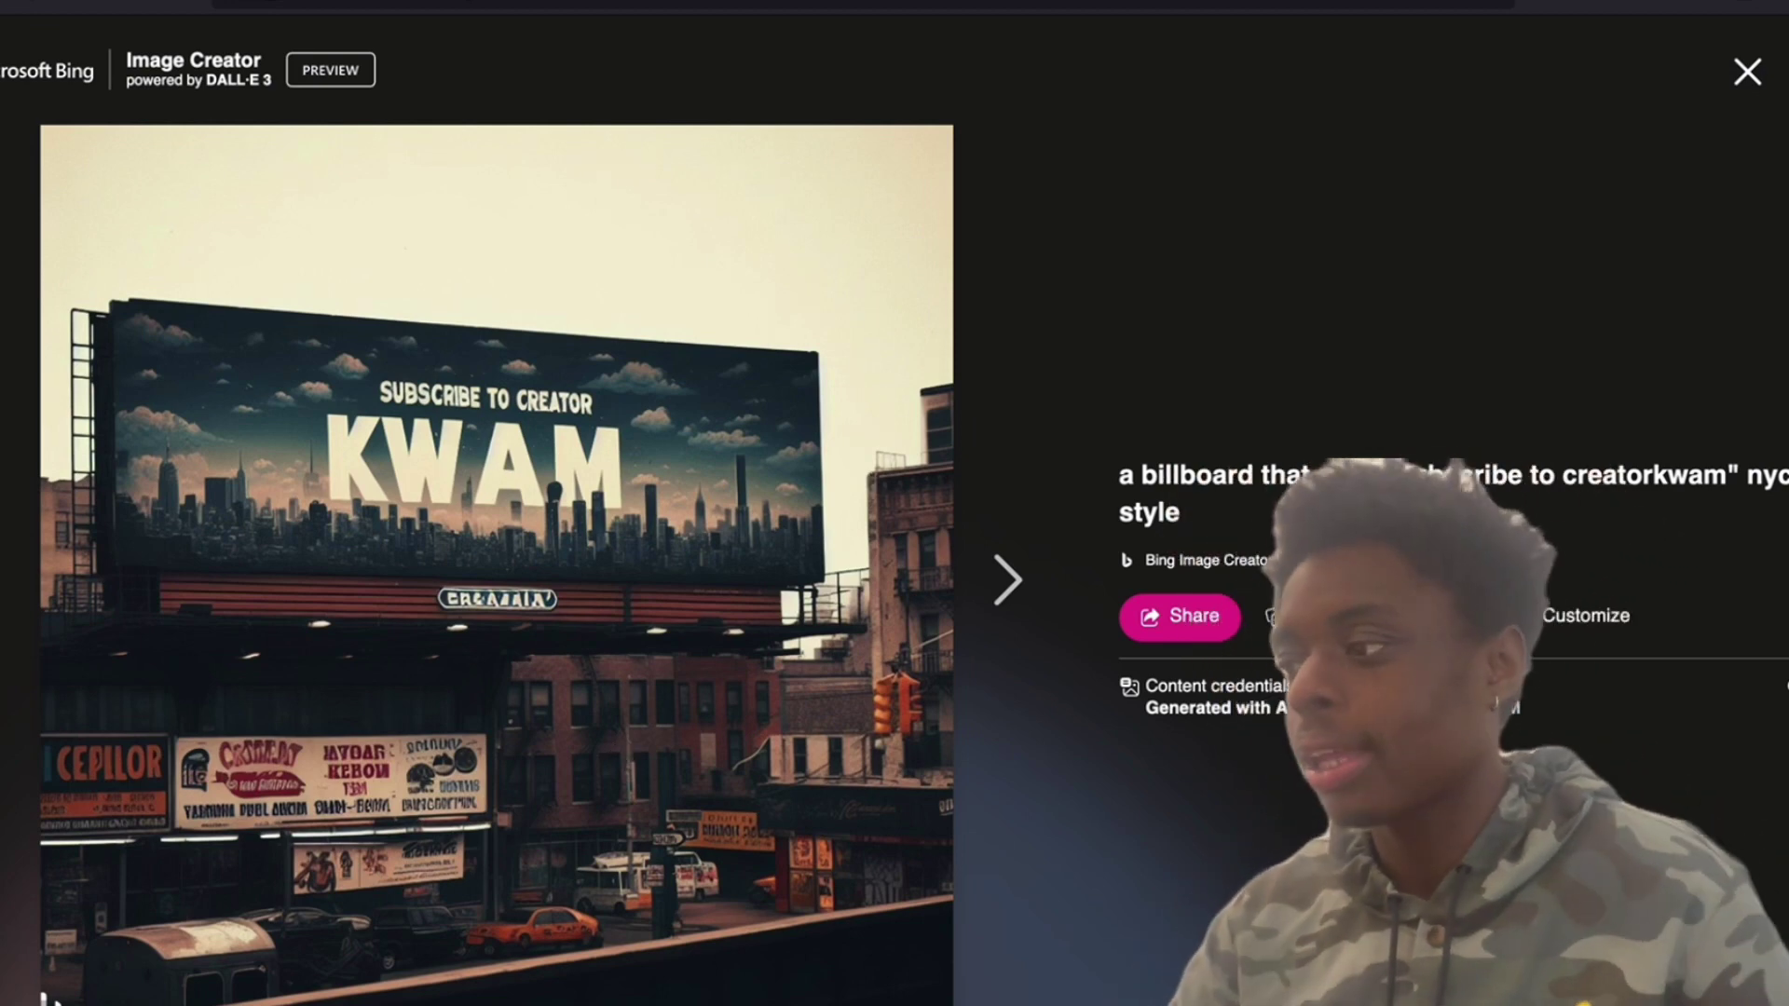
pyautogui.click(984, 583)
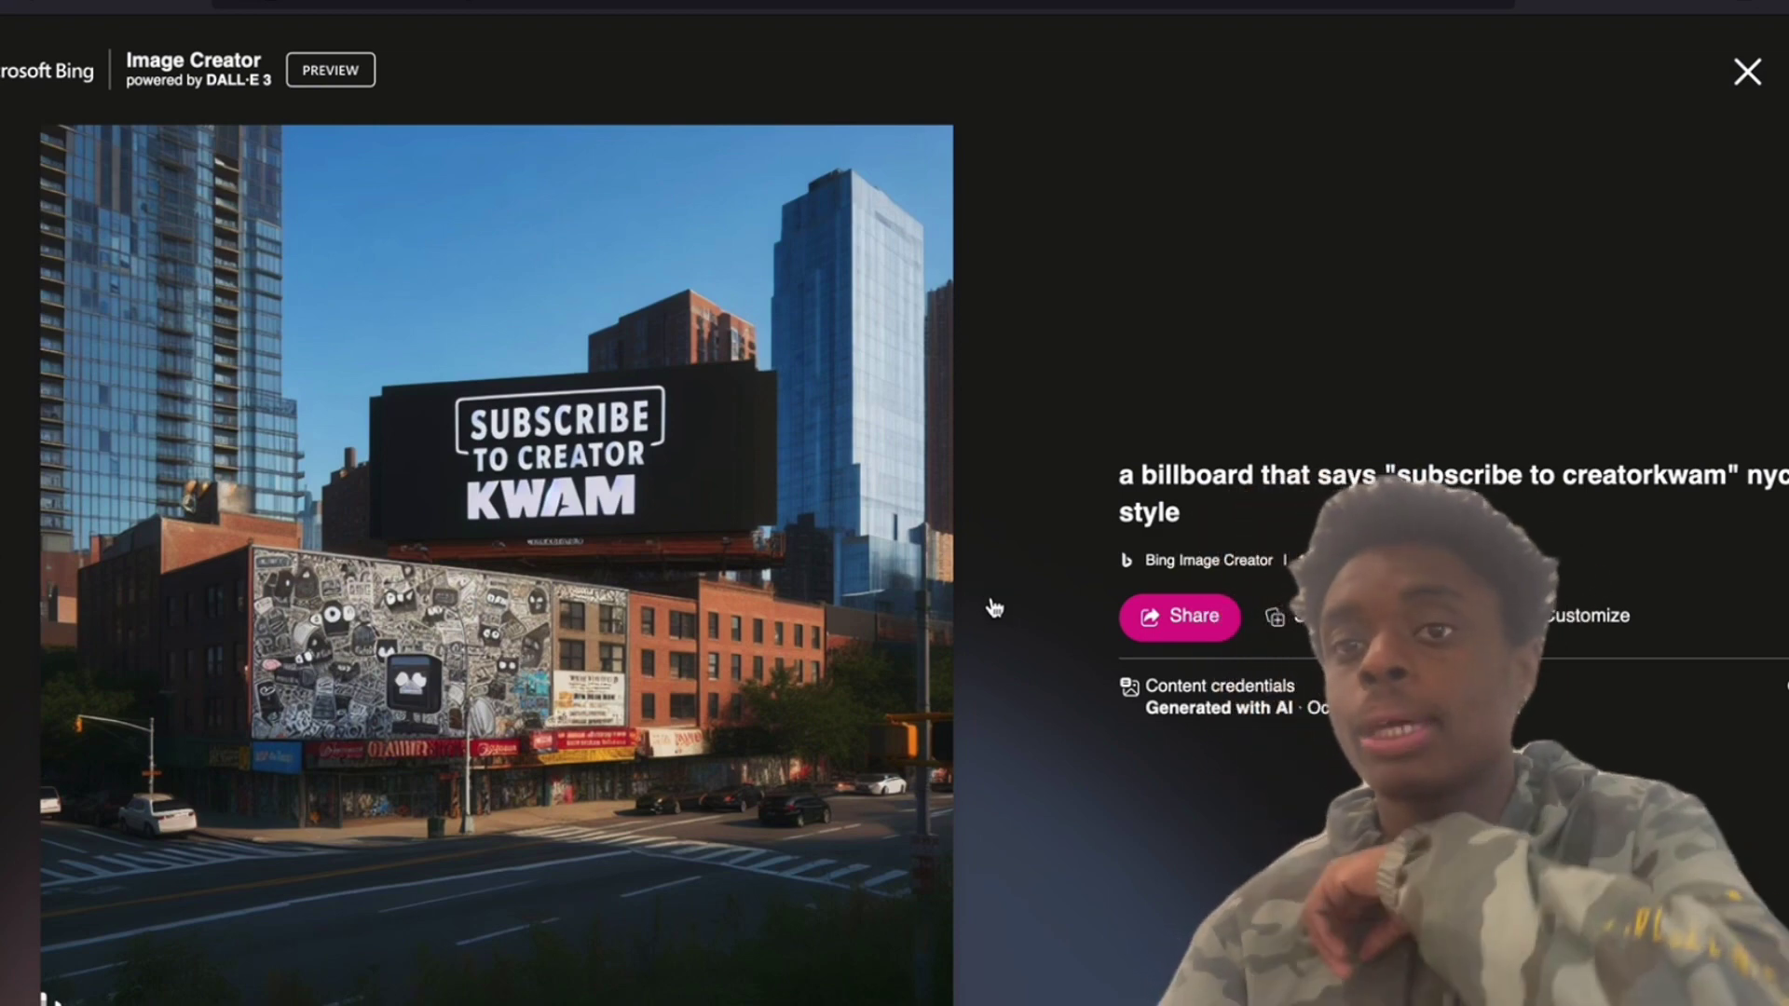
pyautogui.click(1748, 75)
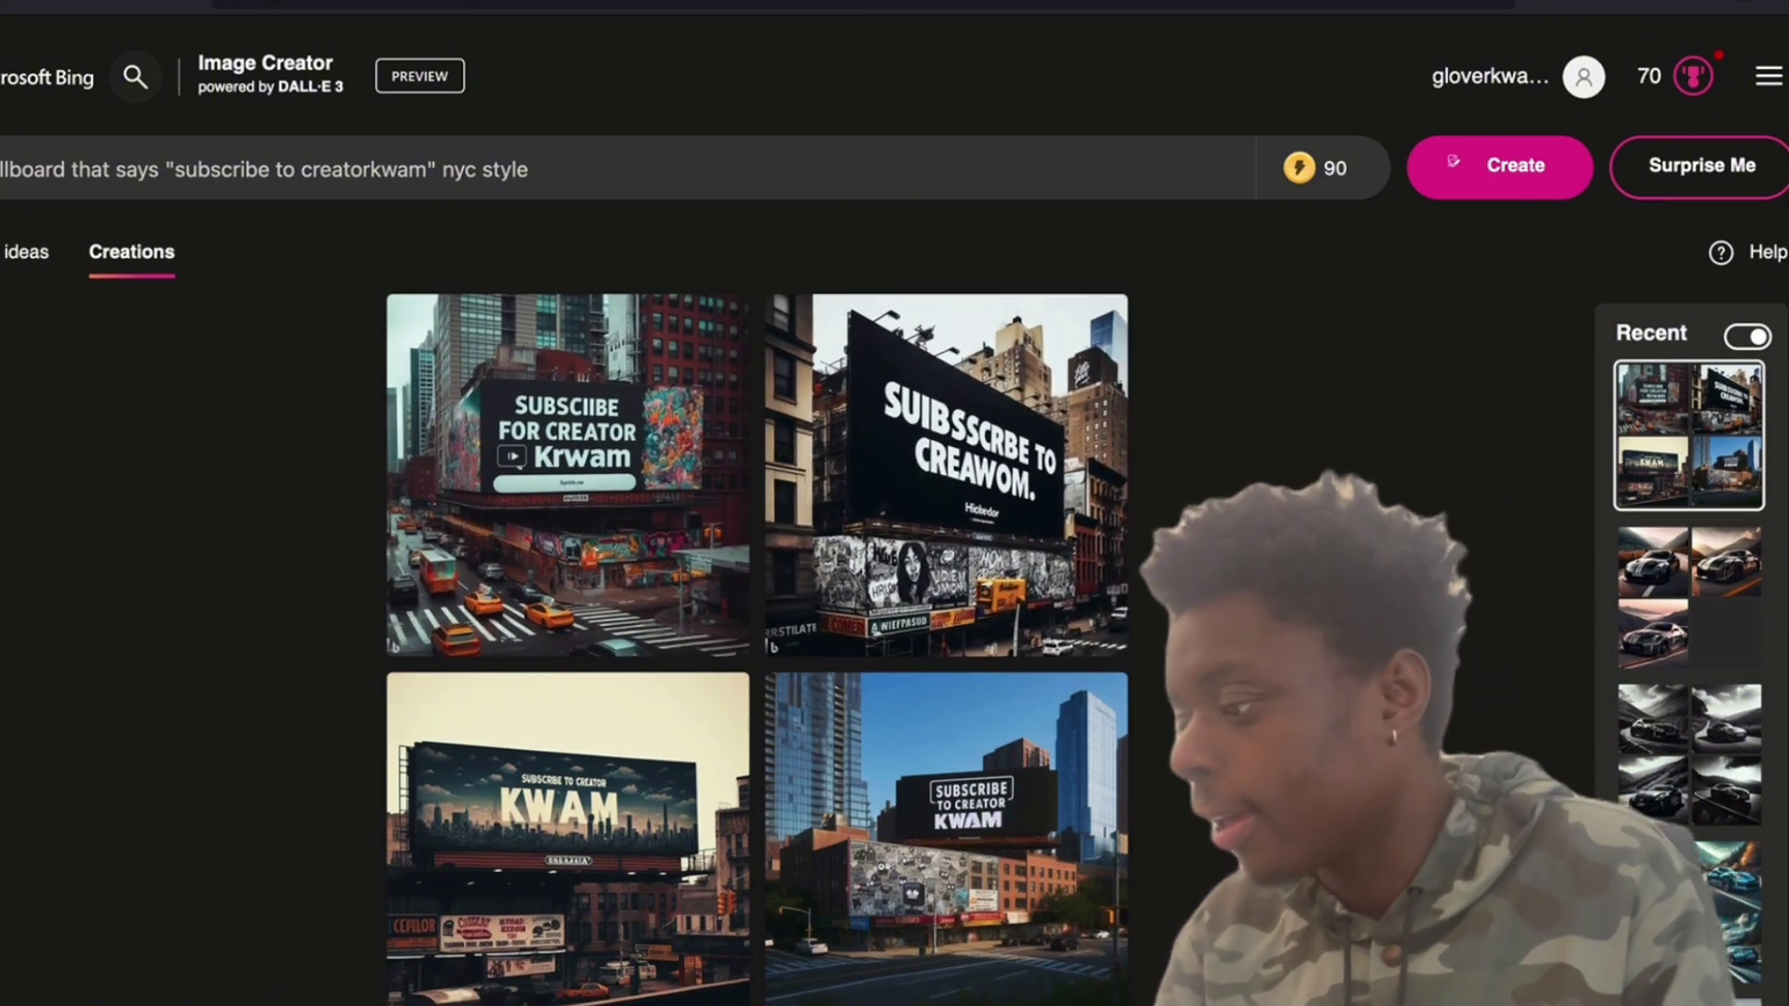
pyautogui.scroll(-2, 1701, 849)
pyautogui.scroll(-3, 1700, 849)
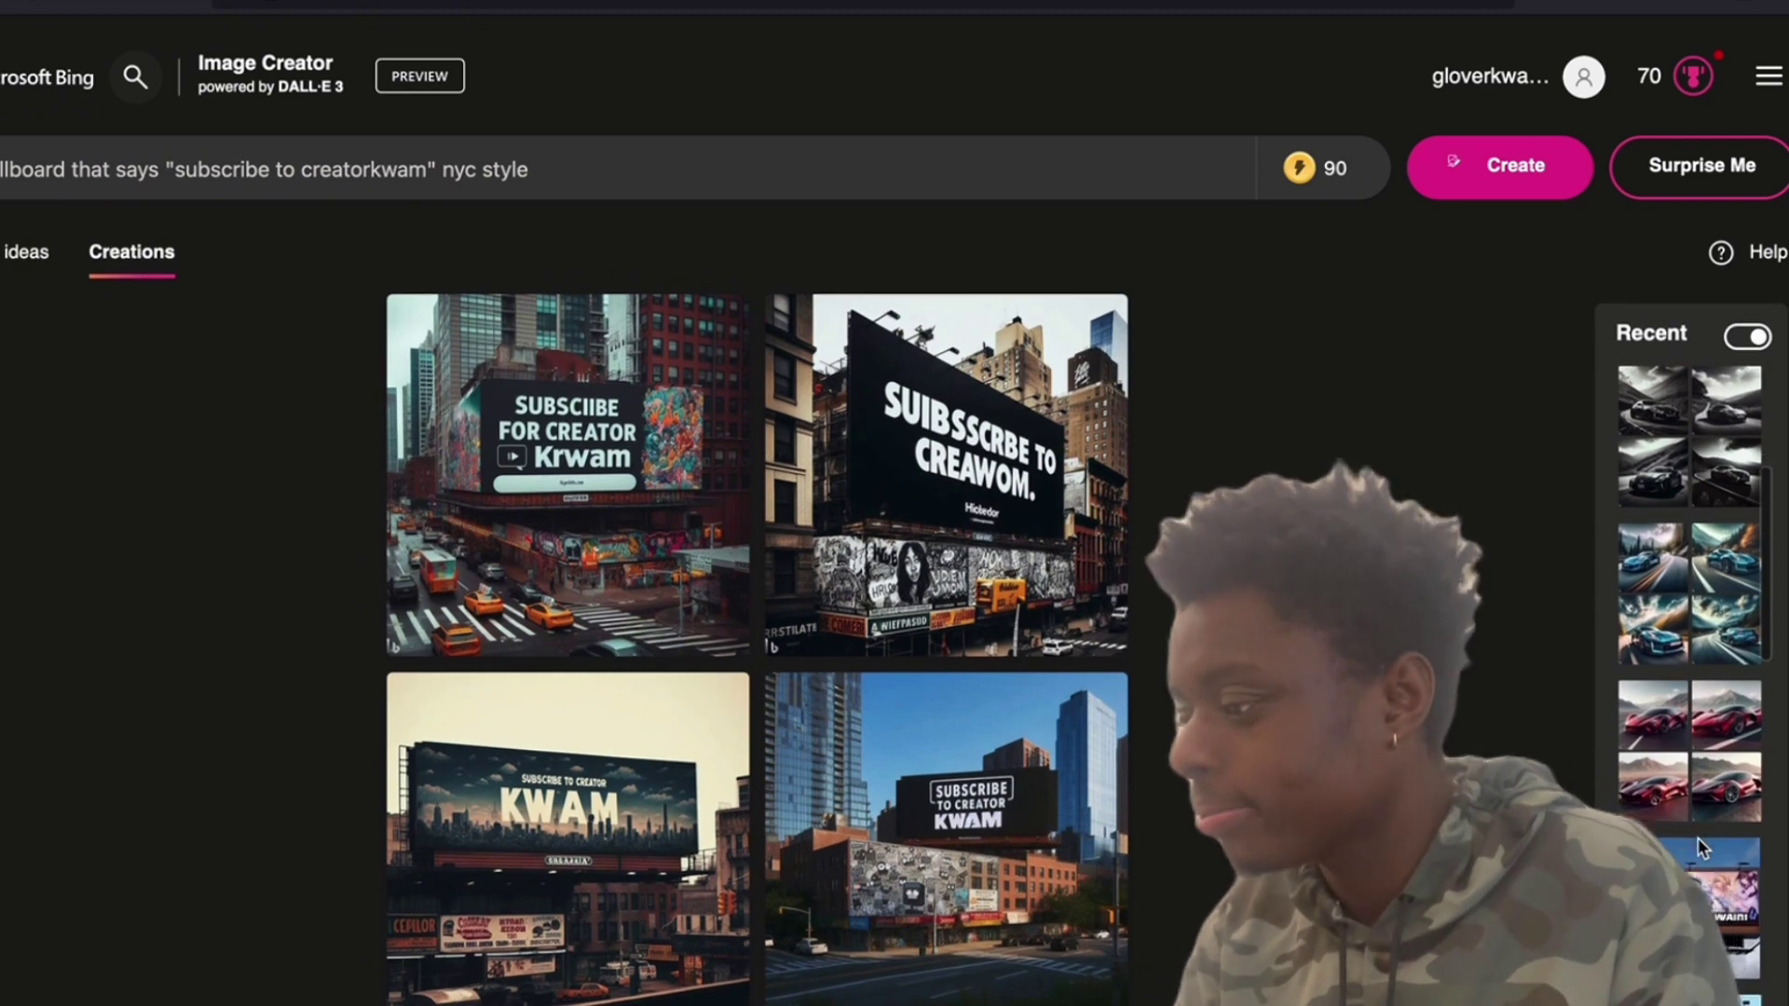
# Run the 'infiniti q50 blacked out' prompt to get four night-street sedan images
pyautogui.scroll(-10, 1697, 837)
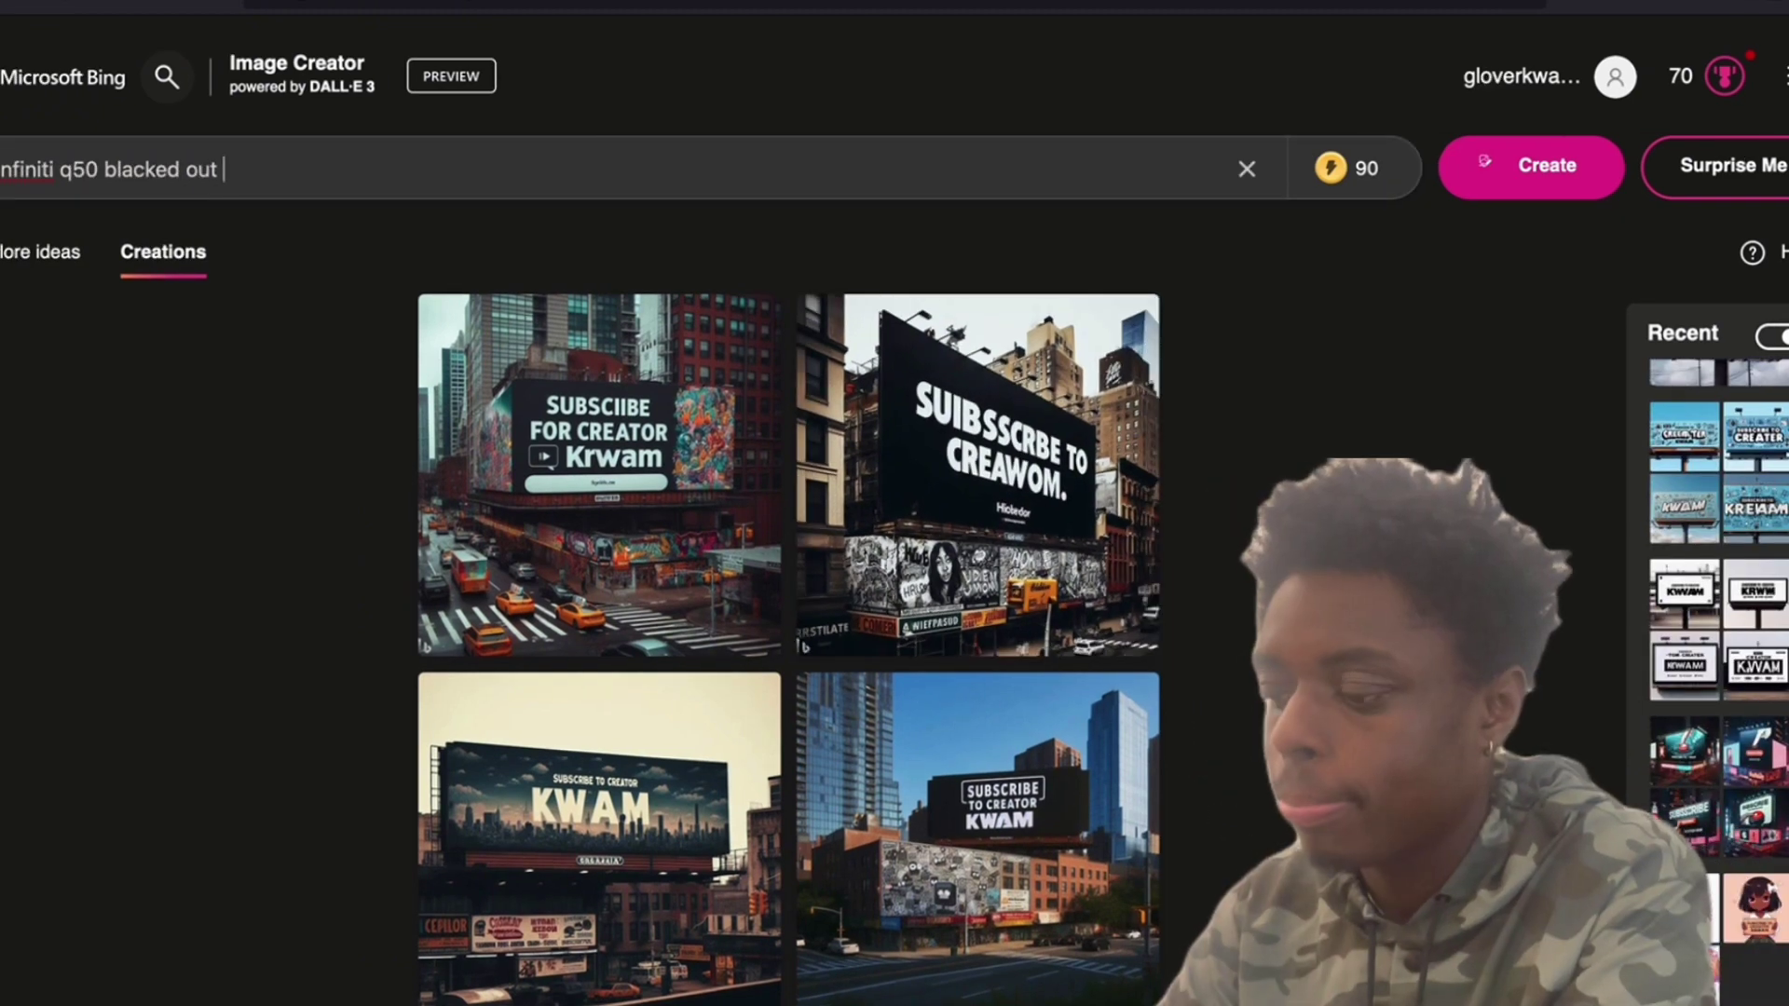
pyautogui.press('Return')
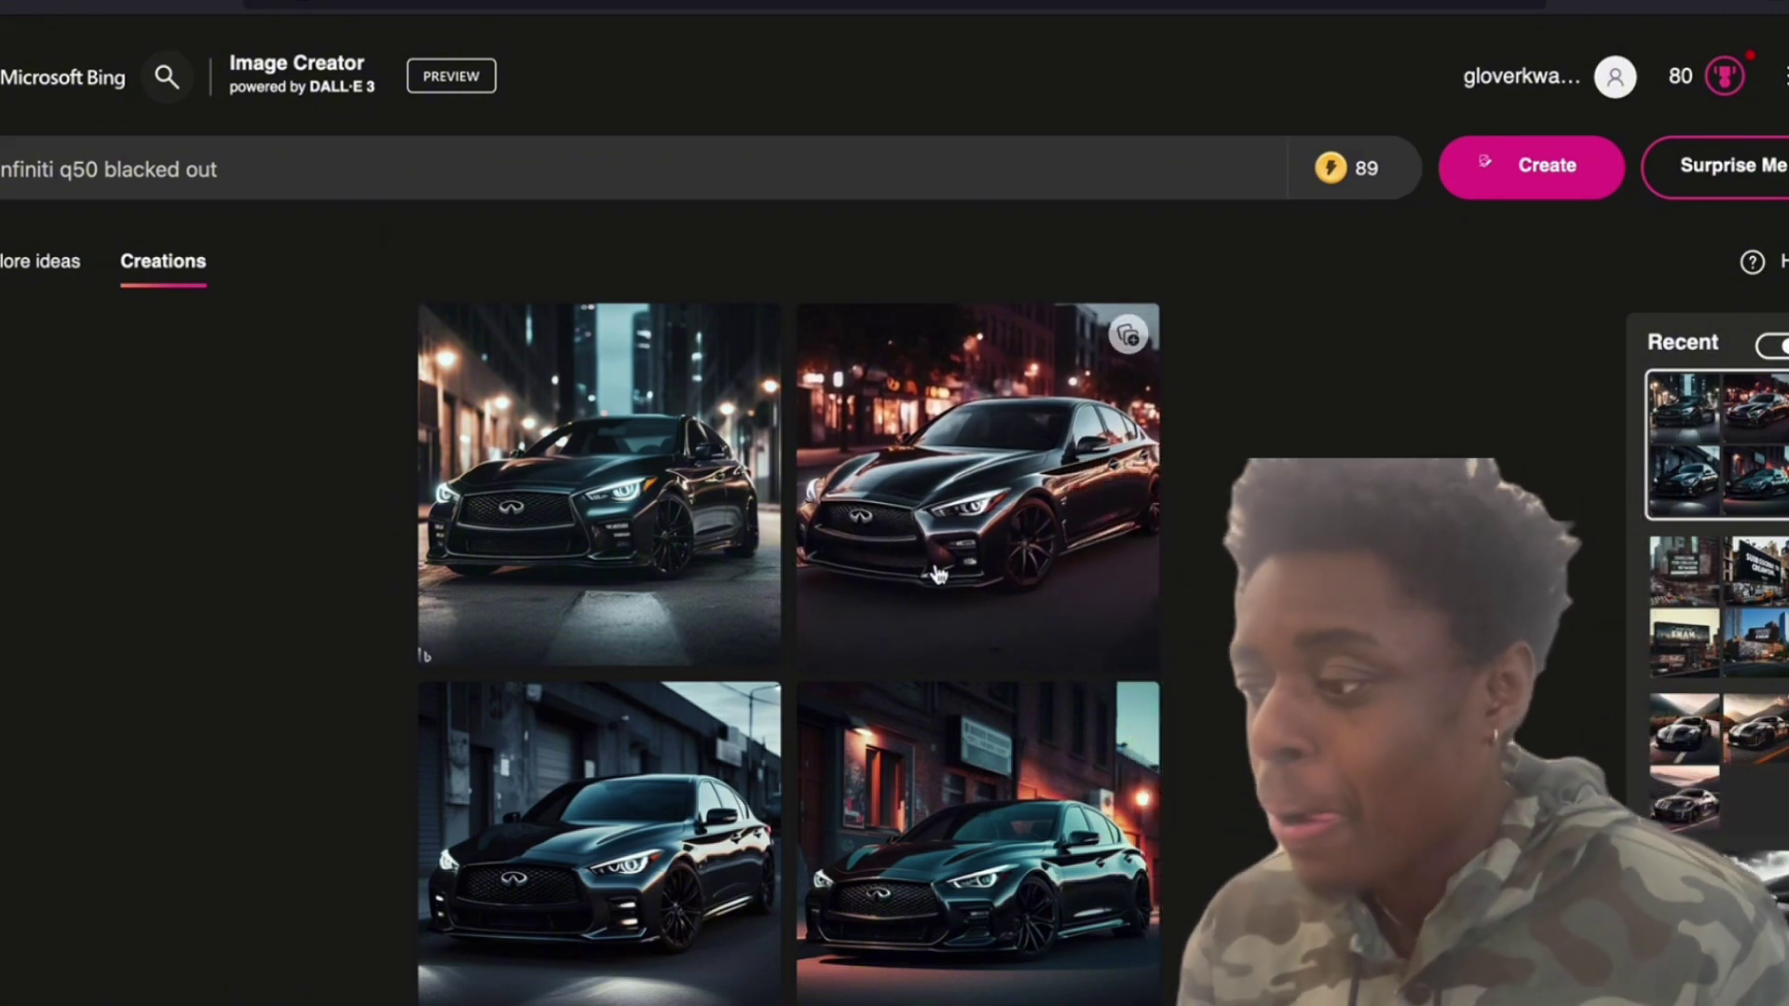
pyautogui.click(936, 572)
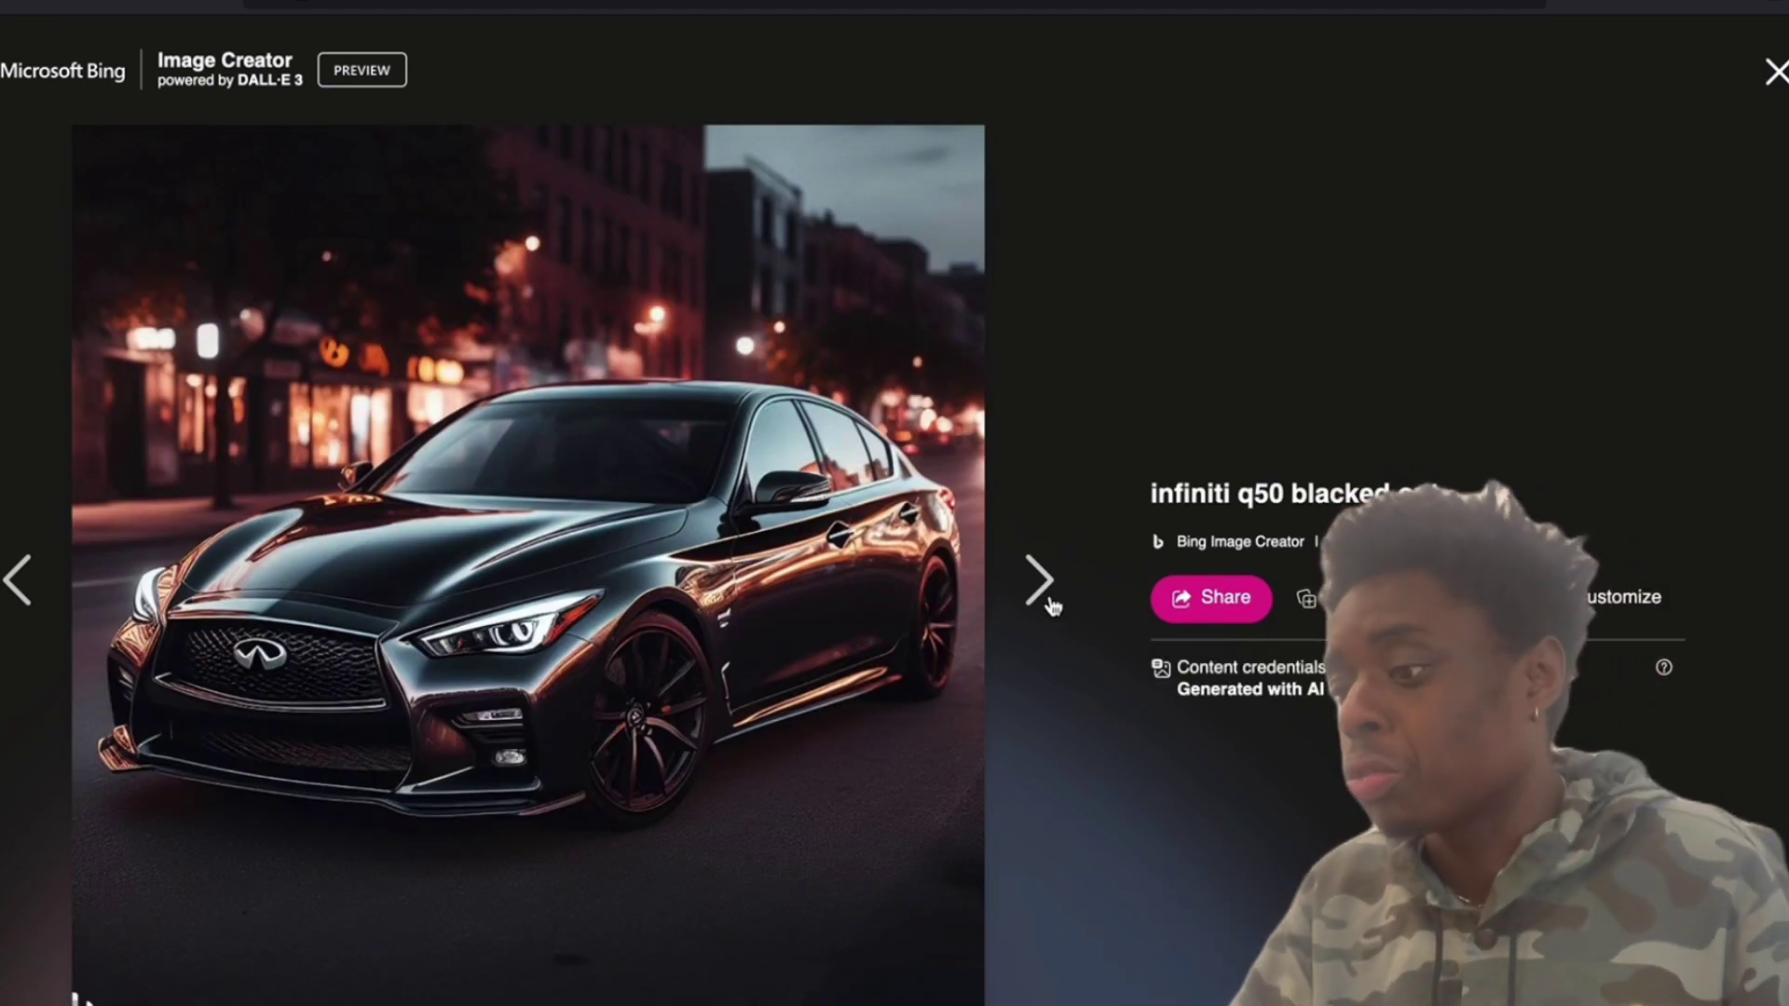
pyautogui.click(1050, 604)
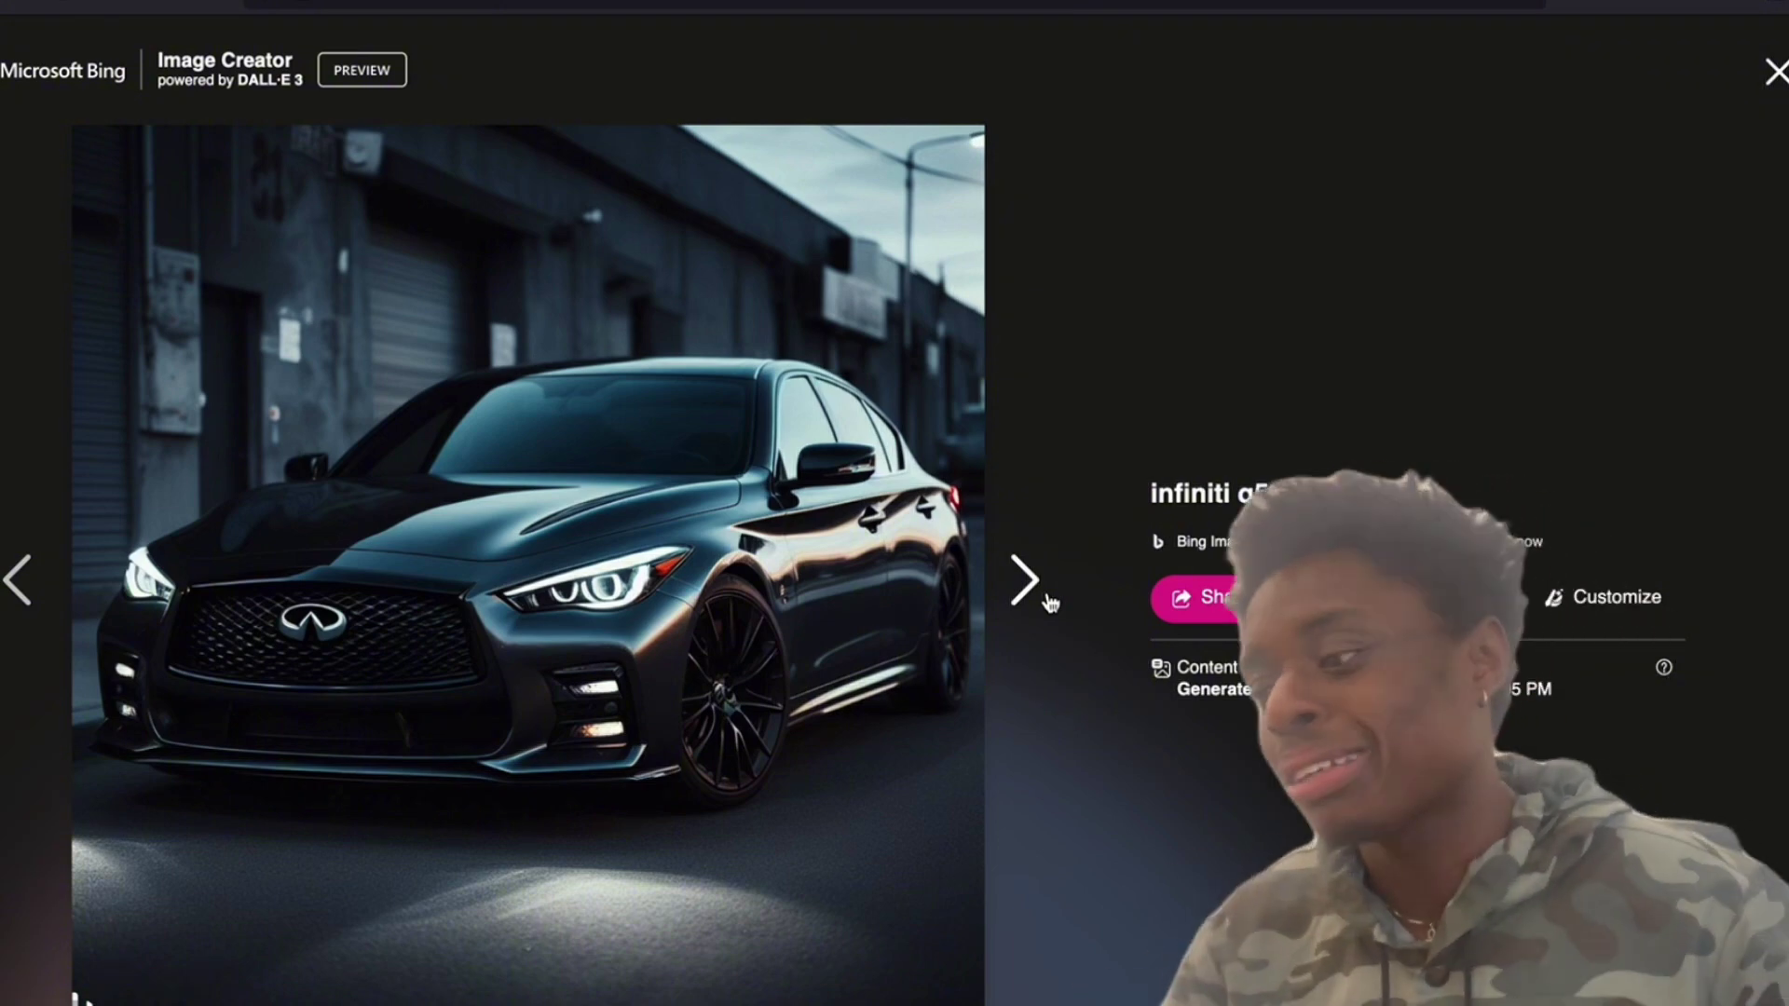
pyautogui.click(34, 587)
pyautogui.click(33, 587)
pyautogui.click(33, 587)
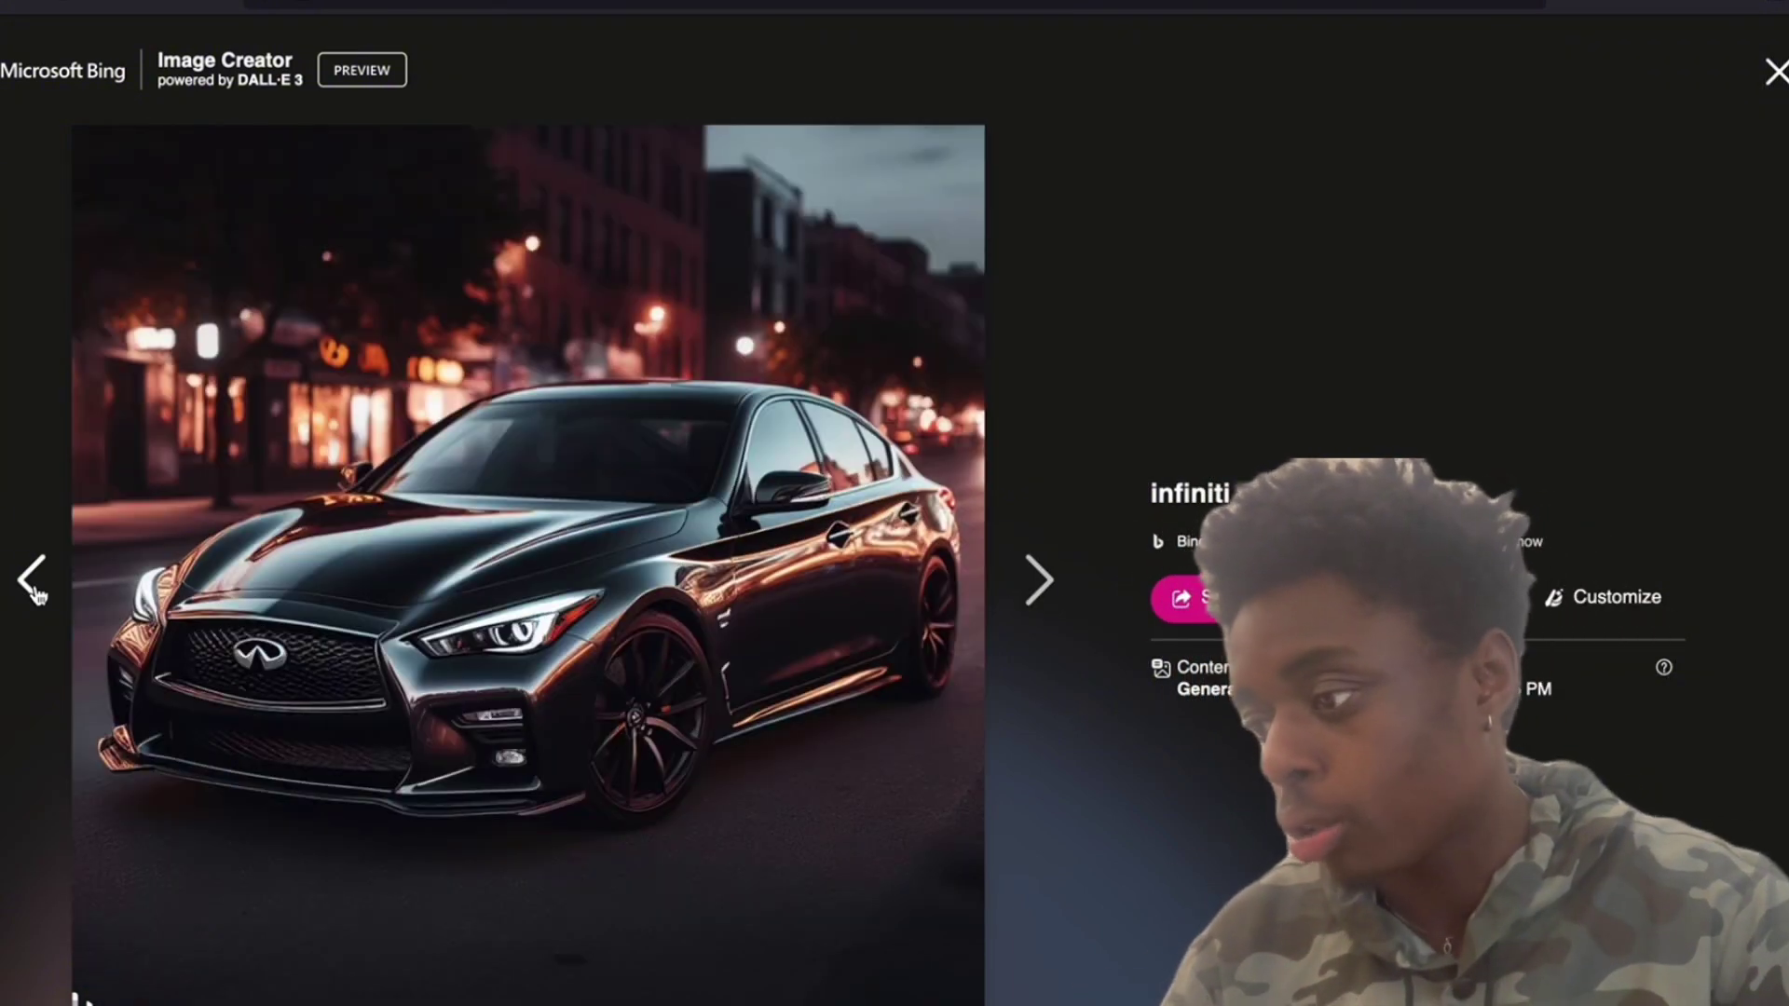
pyautogui.click(34, 587)
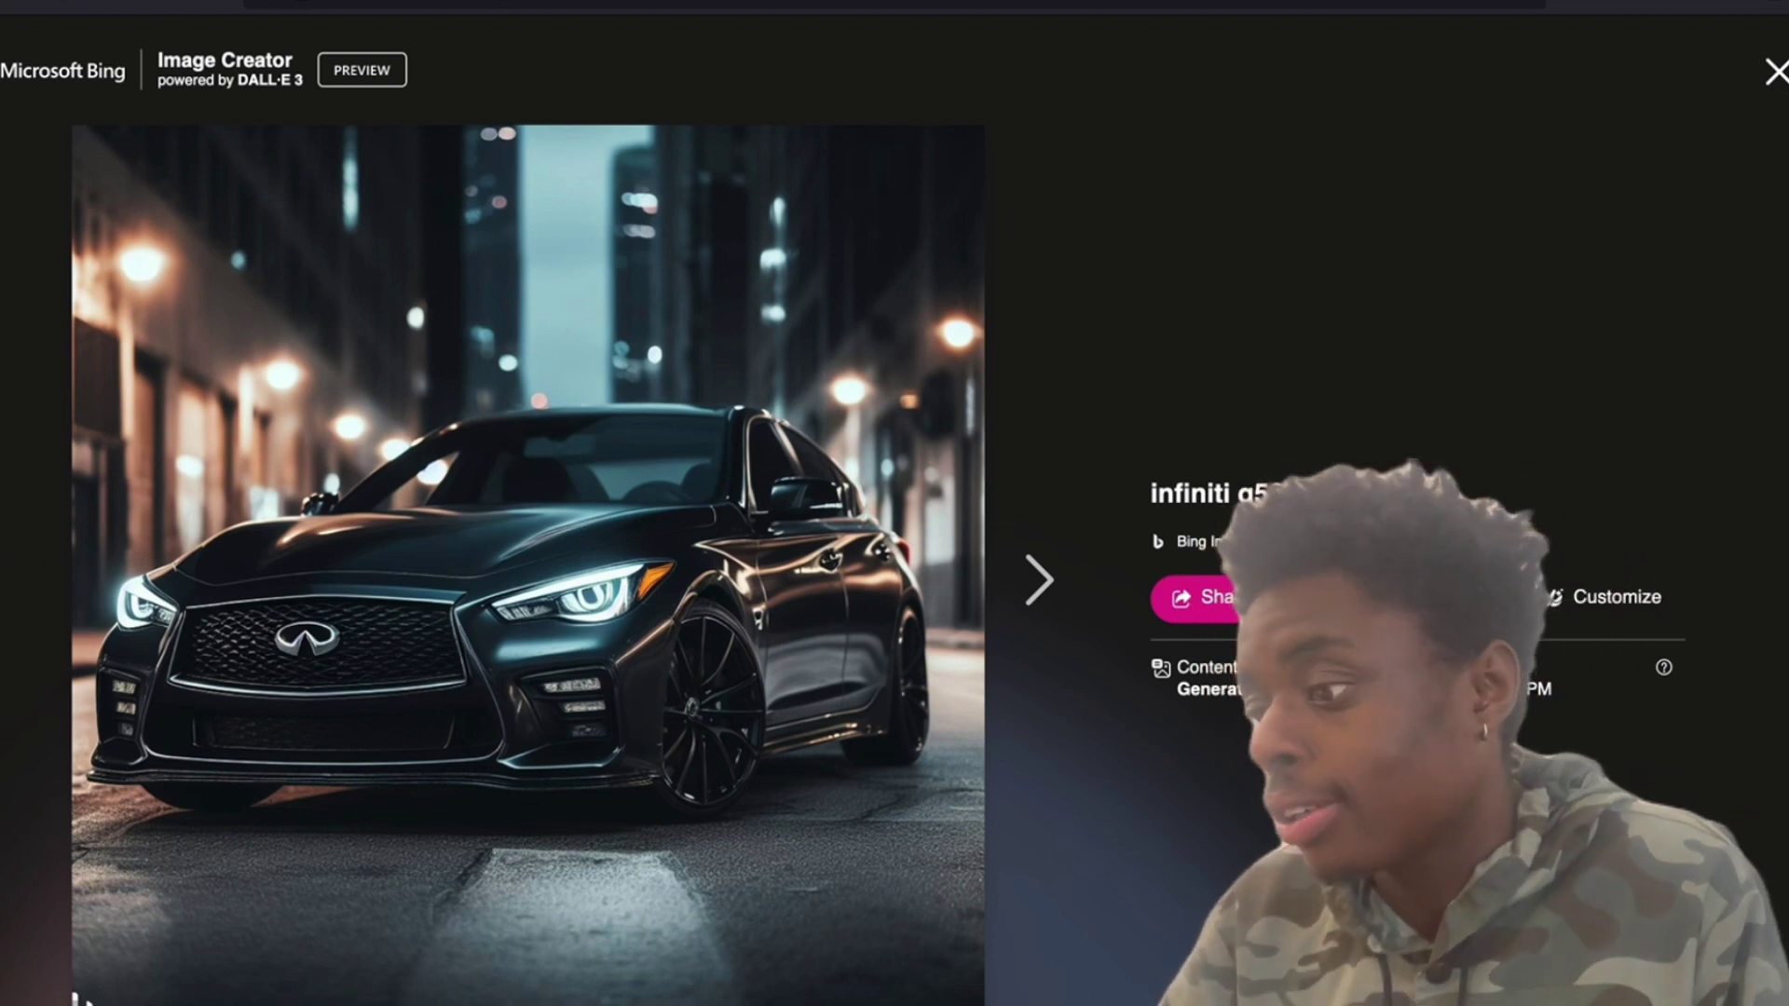
pyautogui.click(1775, 71)
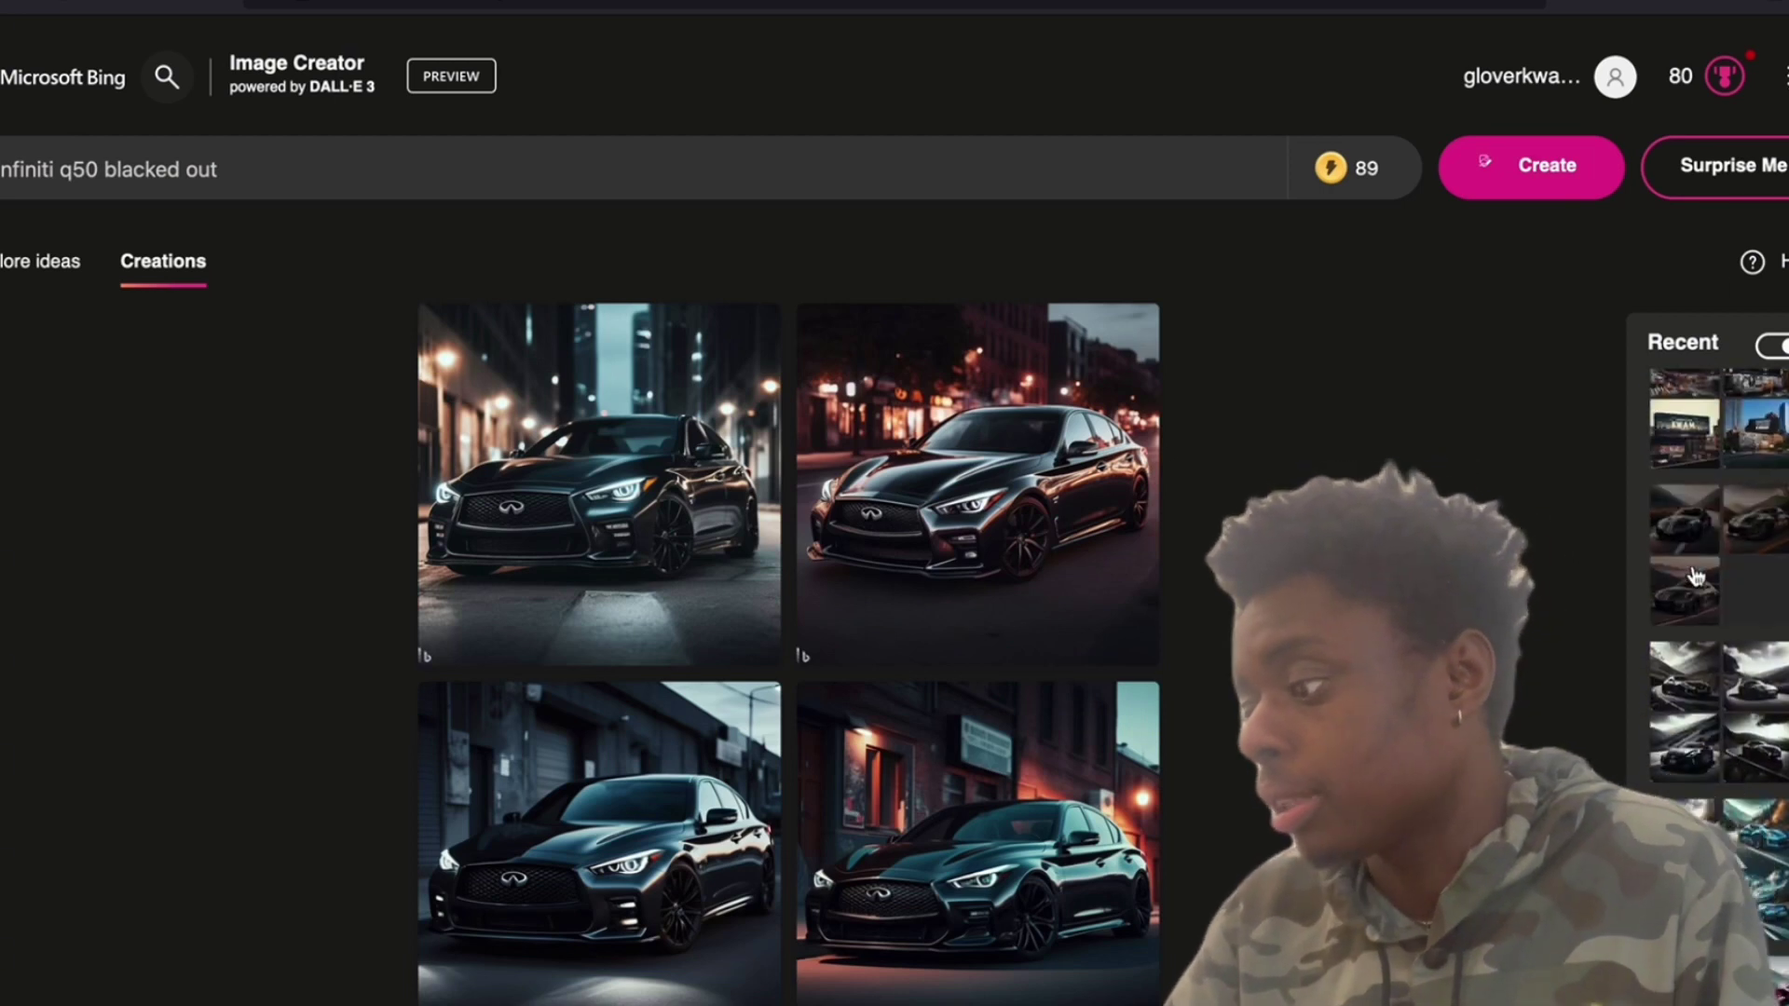
# Open the futuristic busy-city Creator Kwam billboard creation from the Recent history
pyautogui.scroll(-3, 1696, 577)
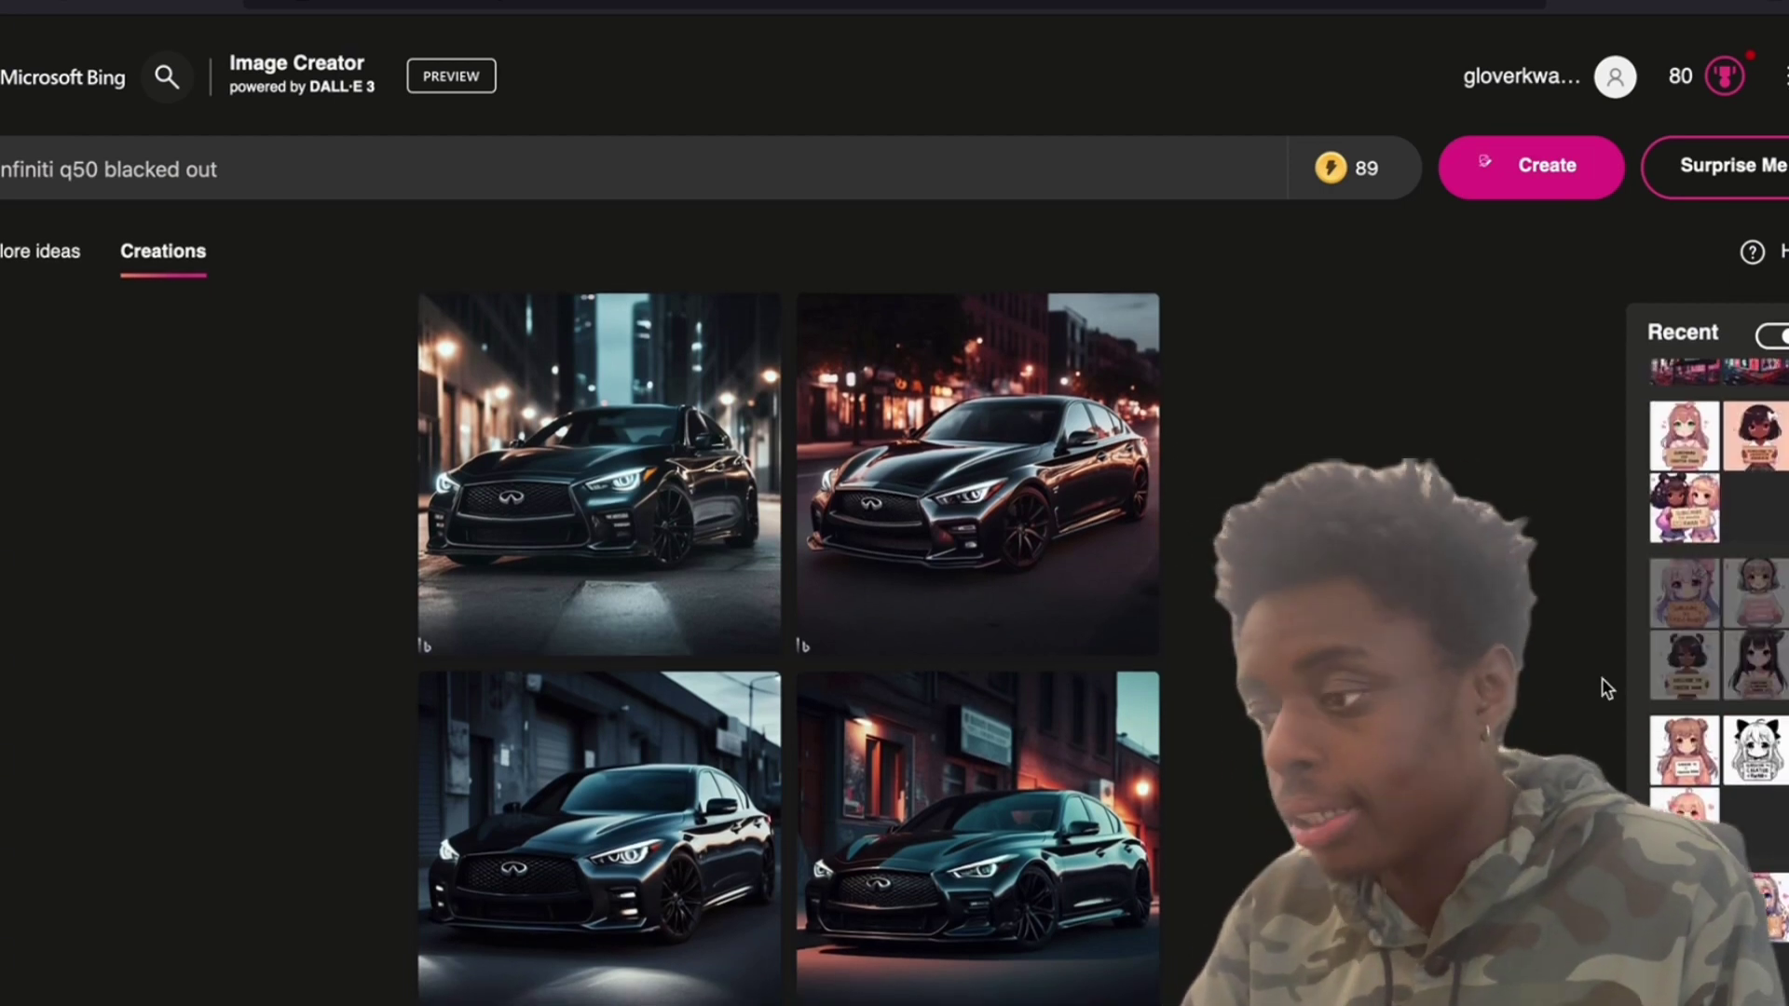
pyautogui.click(922, 168)
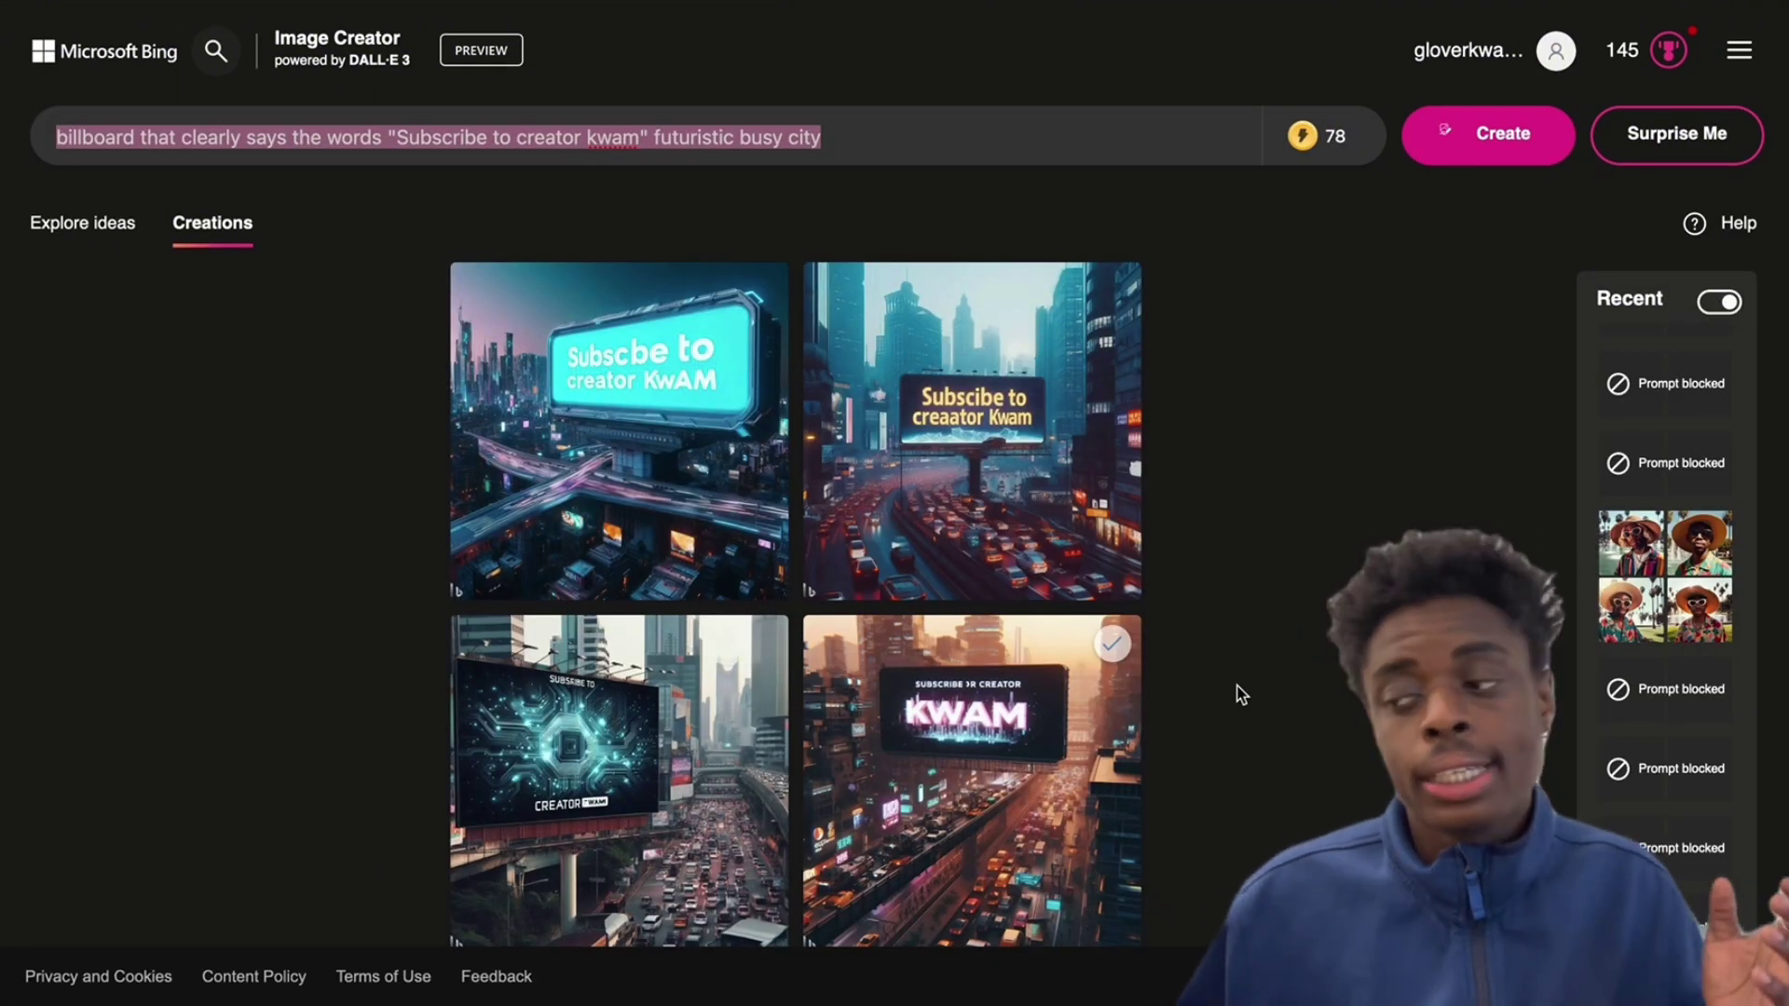
pyautogui.scroll(1, 1717, 423)
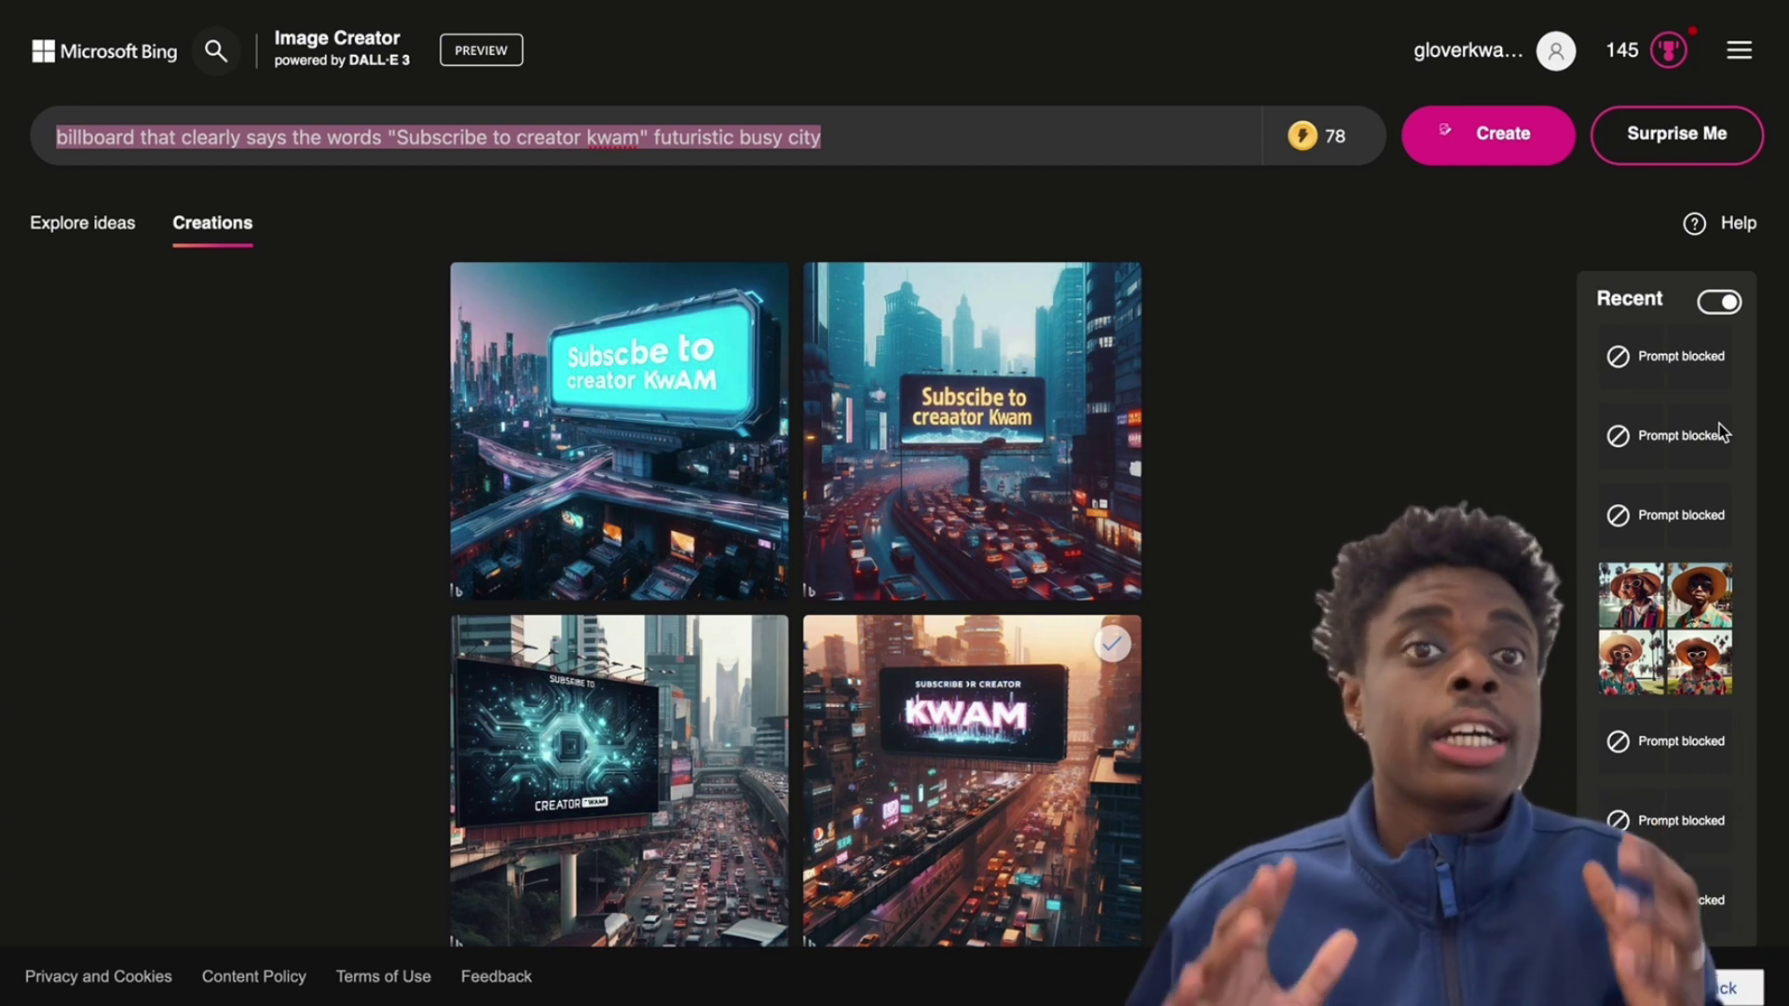
pyautogui.click(1691, 383)
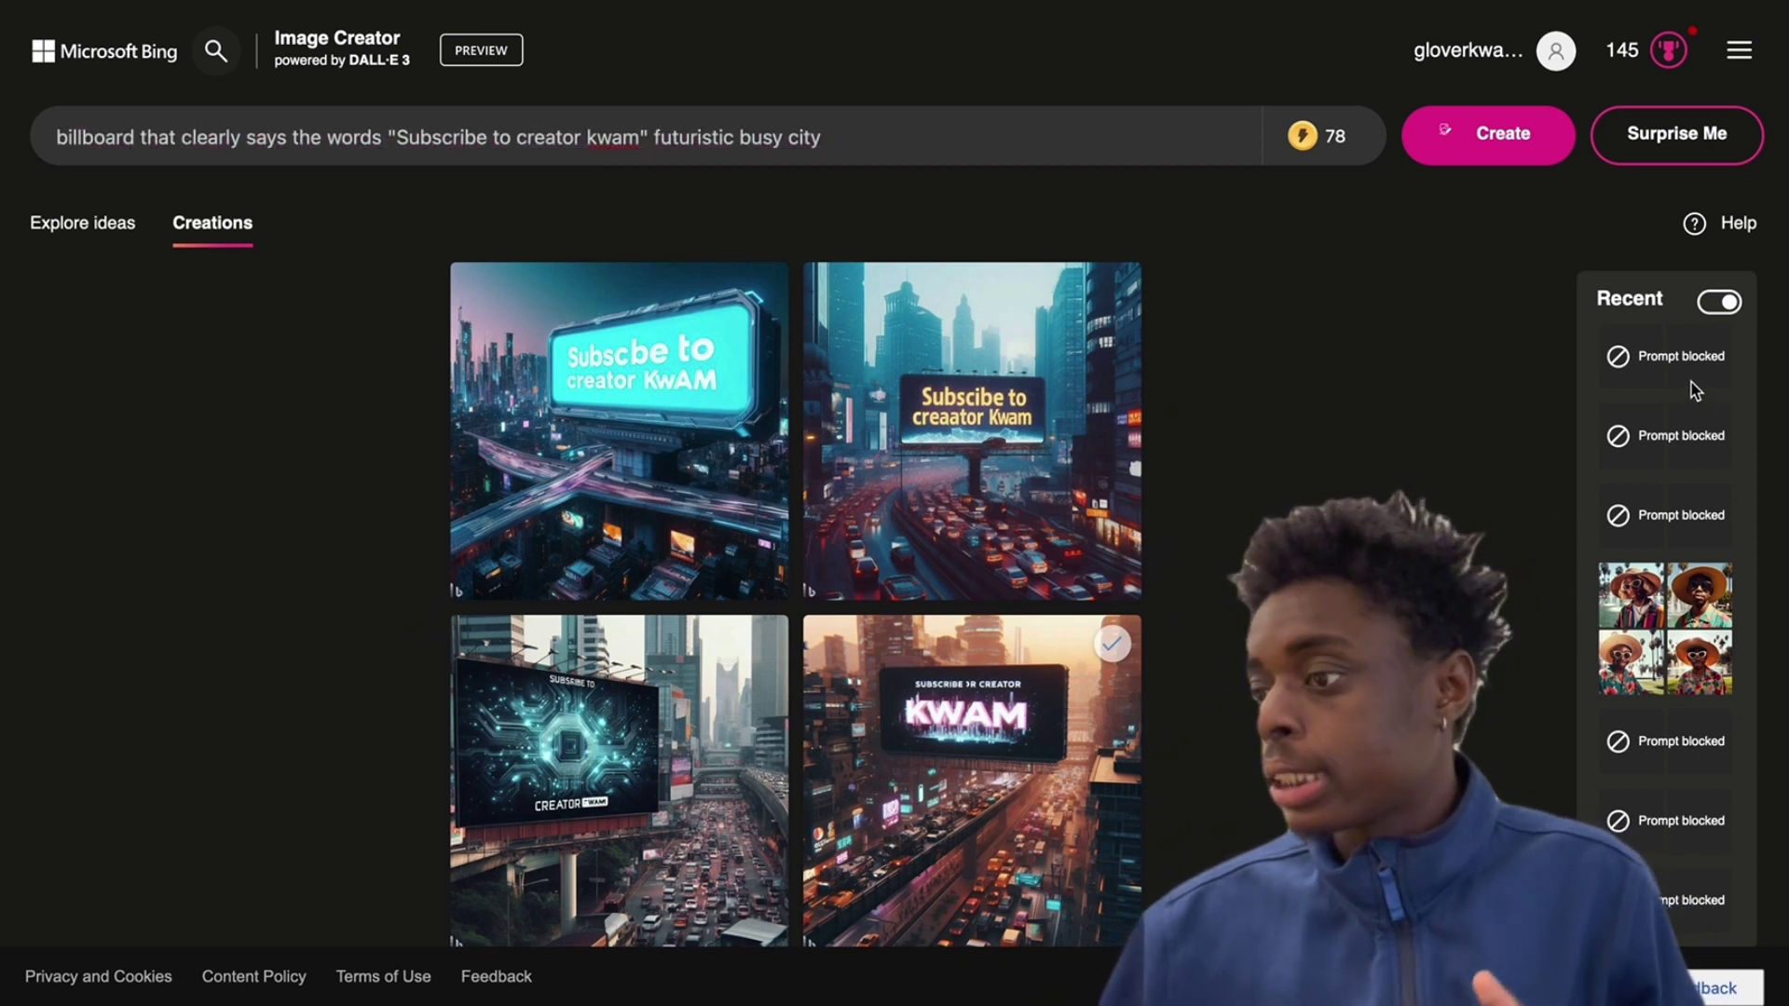
pyautogui.scroll(1, 1672, 378)
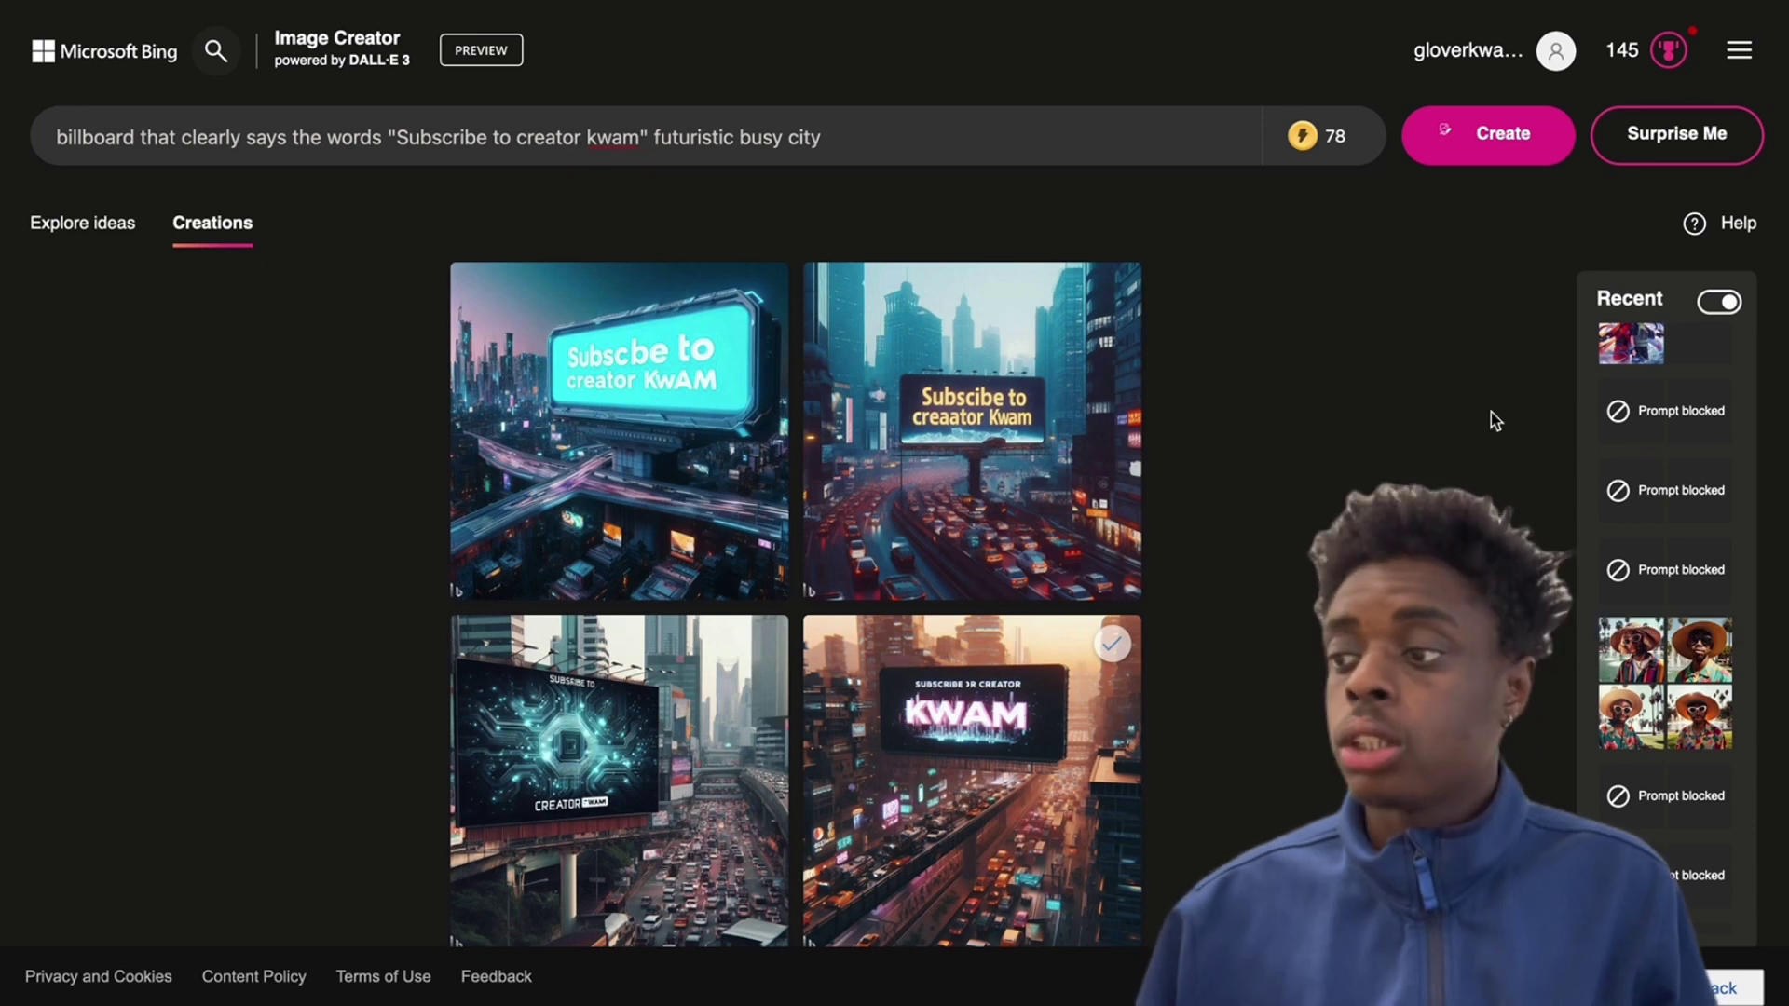
# Replace the prompt with a pasted celebrity concert prompt and submit it
pyautogui.tripleClick(1023, 163)
pyautogui.click(441, 116)
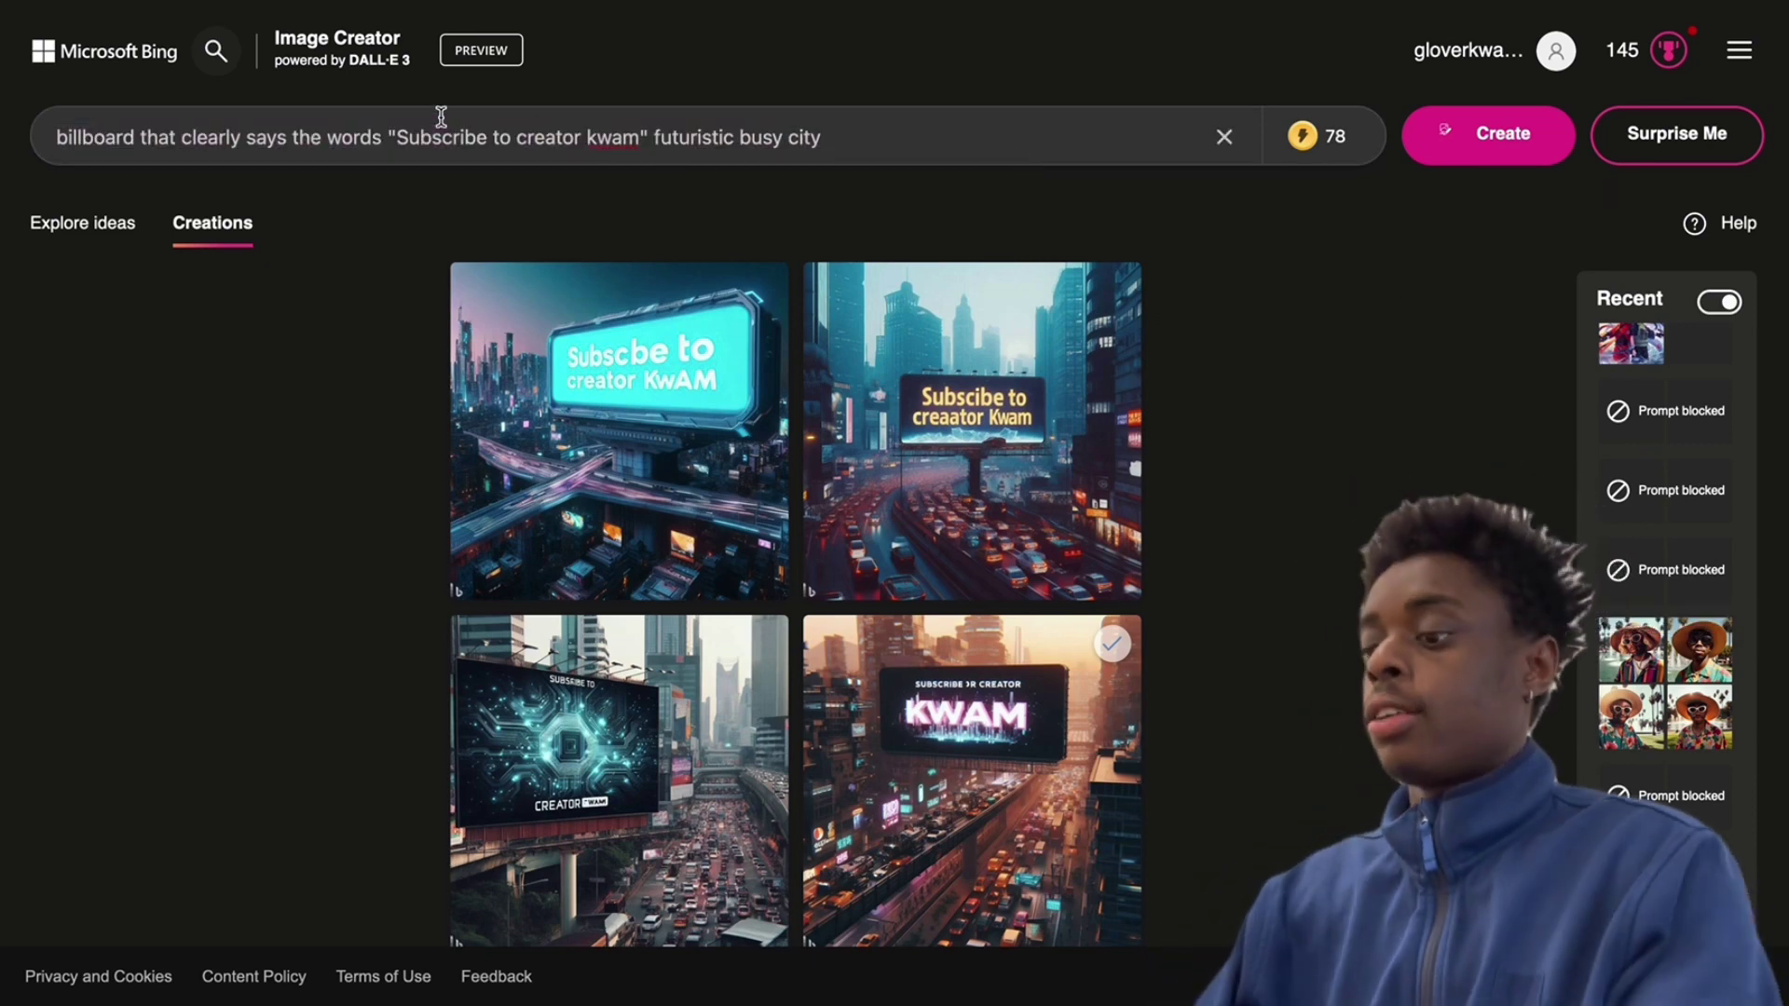
pyautogui.hotkey('ctrl', 'a')
pyautogui.write('taylor swift and travis kelce at the beach')
pyautogui.press('Return')
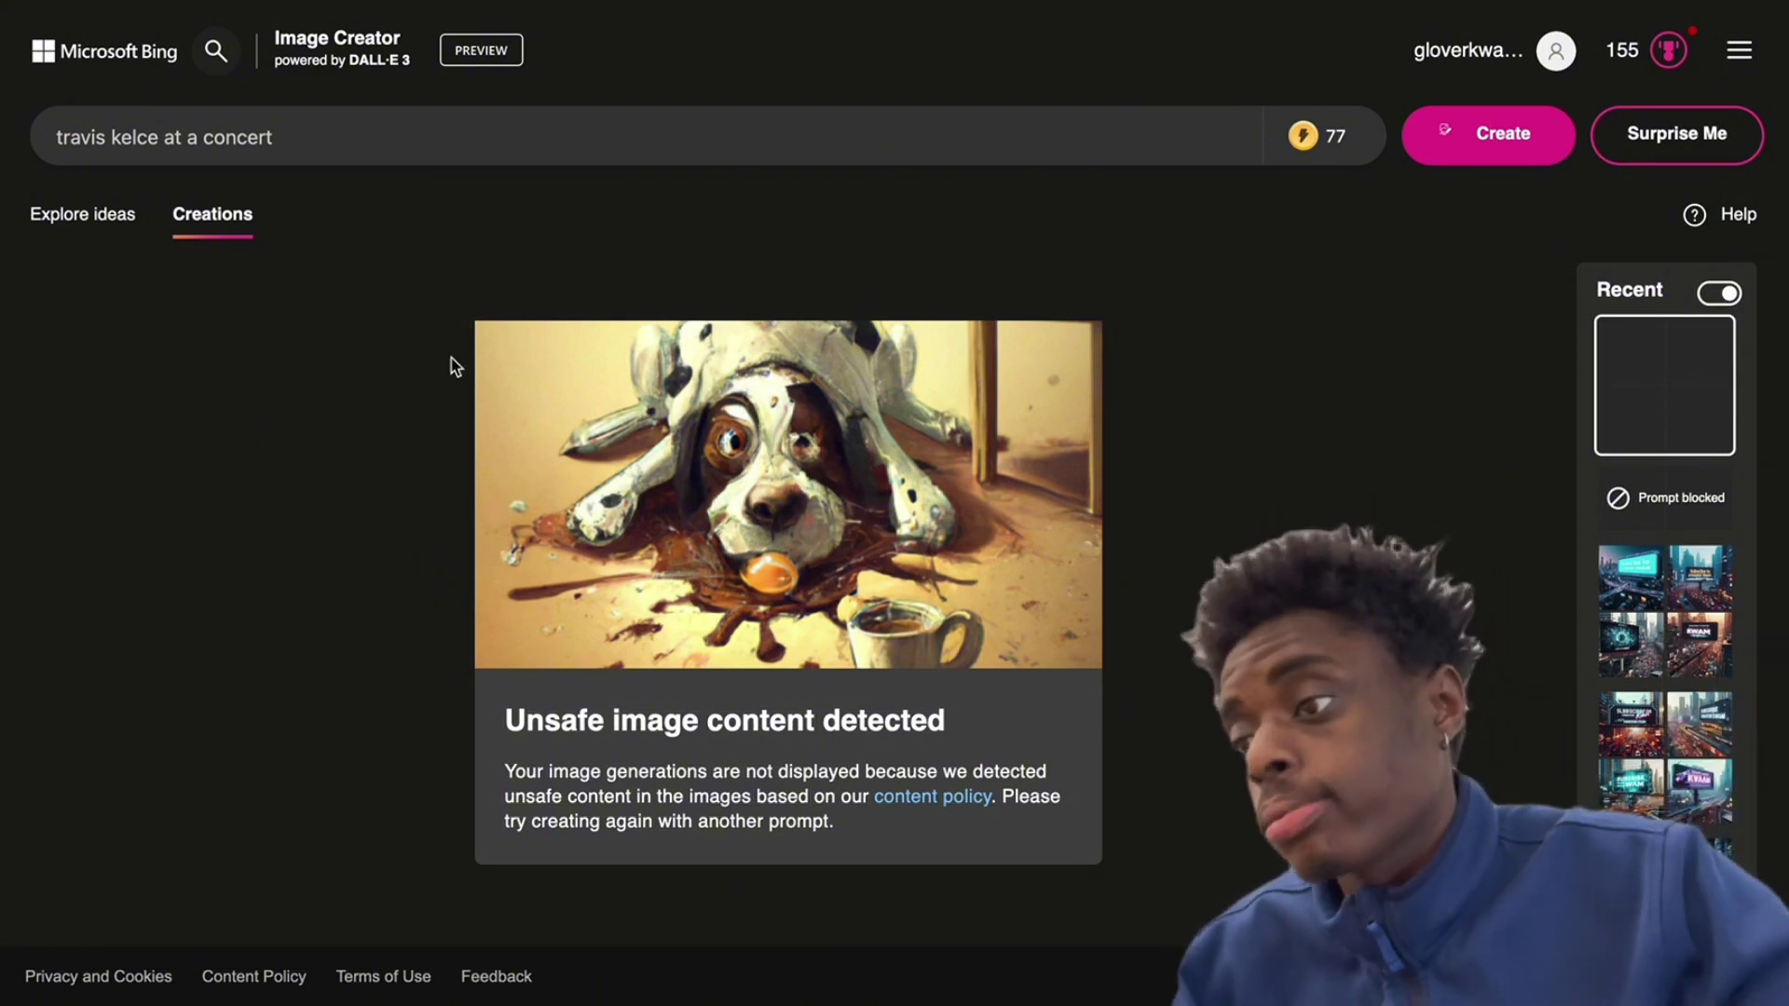
# Generate anime images from the prompt 'prince zuko at a musical festival'
pyautogui.click(460, 148)
pyautogui.write('prince zuko at a musical festival')
pyautogui.press('Return')
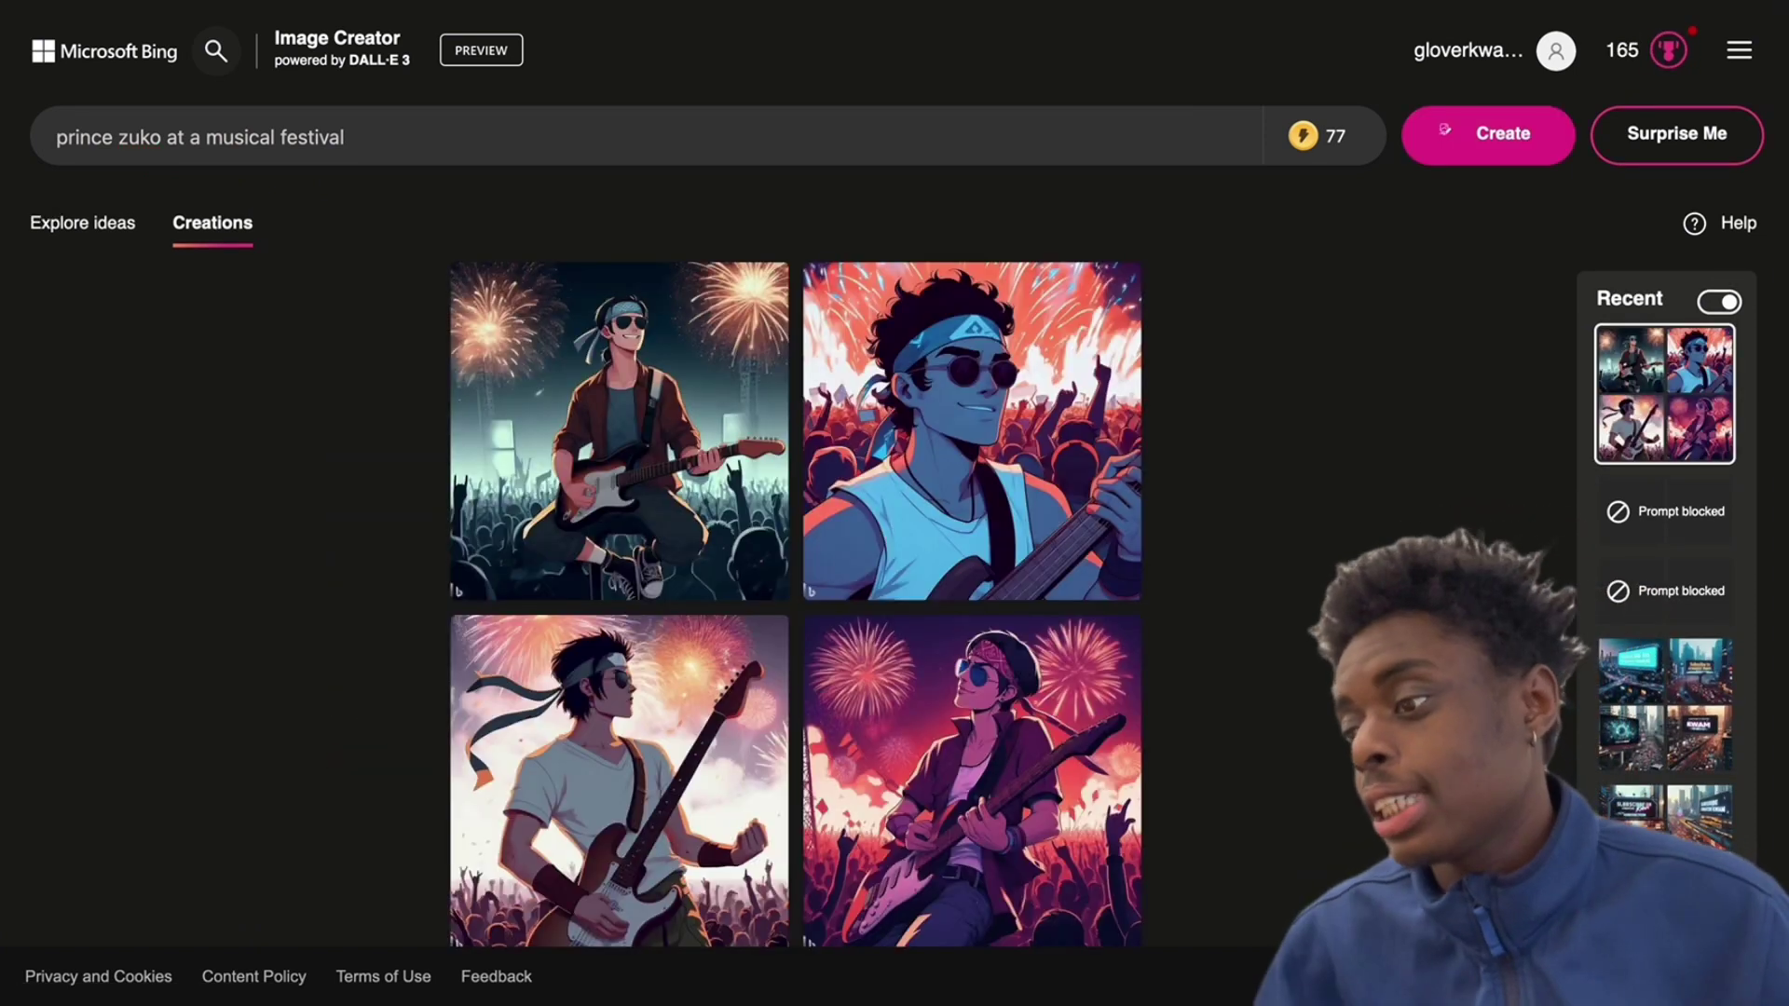
pyautogui.scroll(-1, 910, 521)
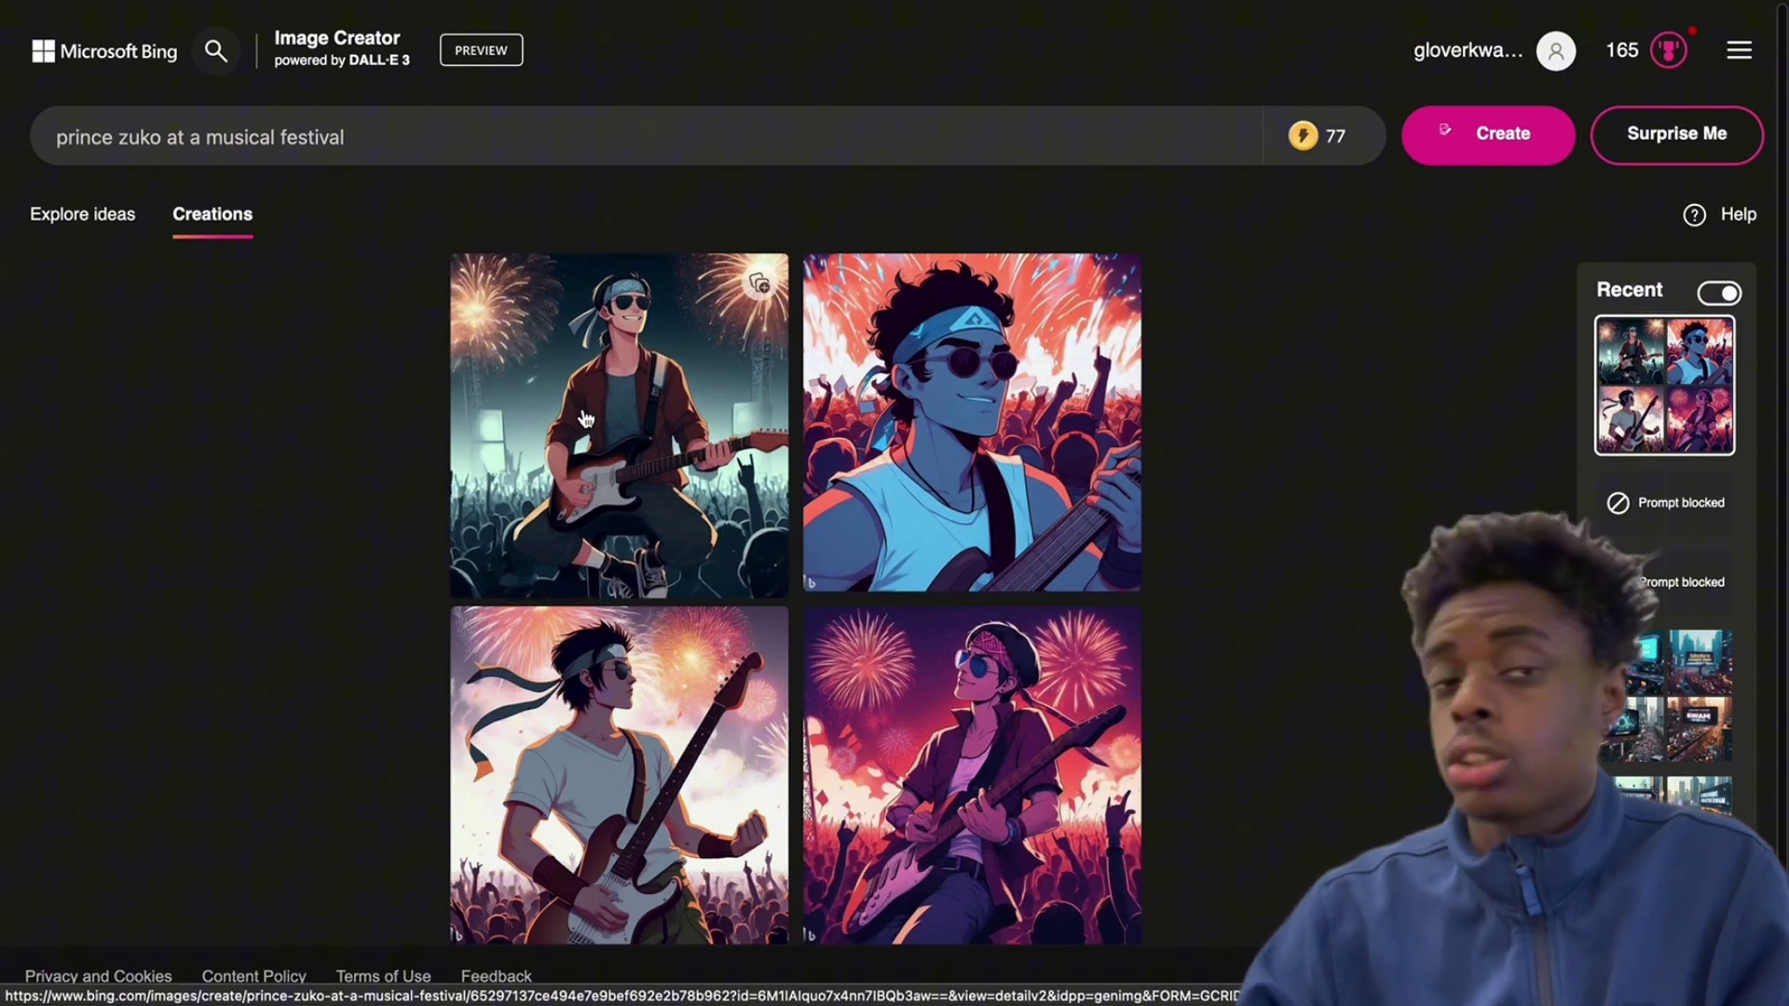
pyautogui.click(160, 144)
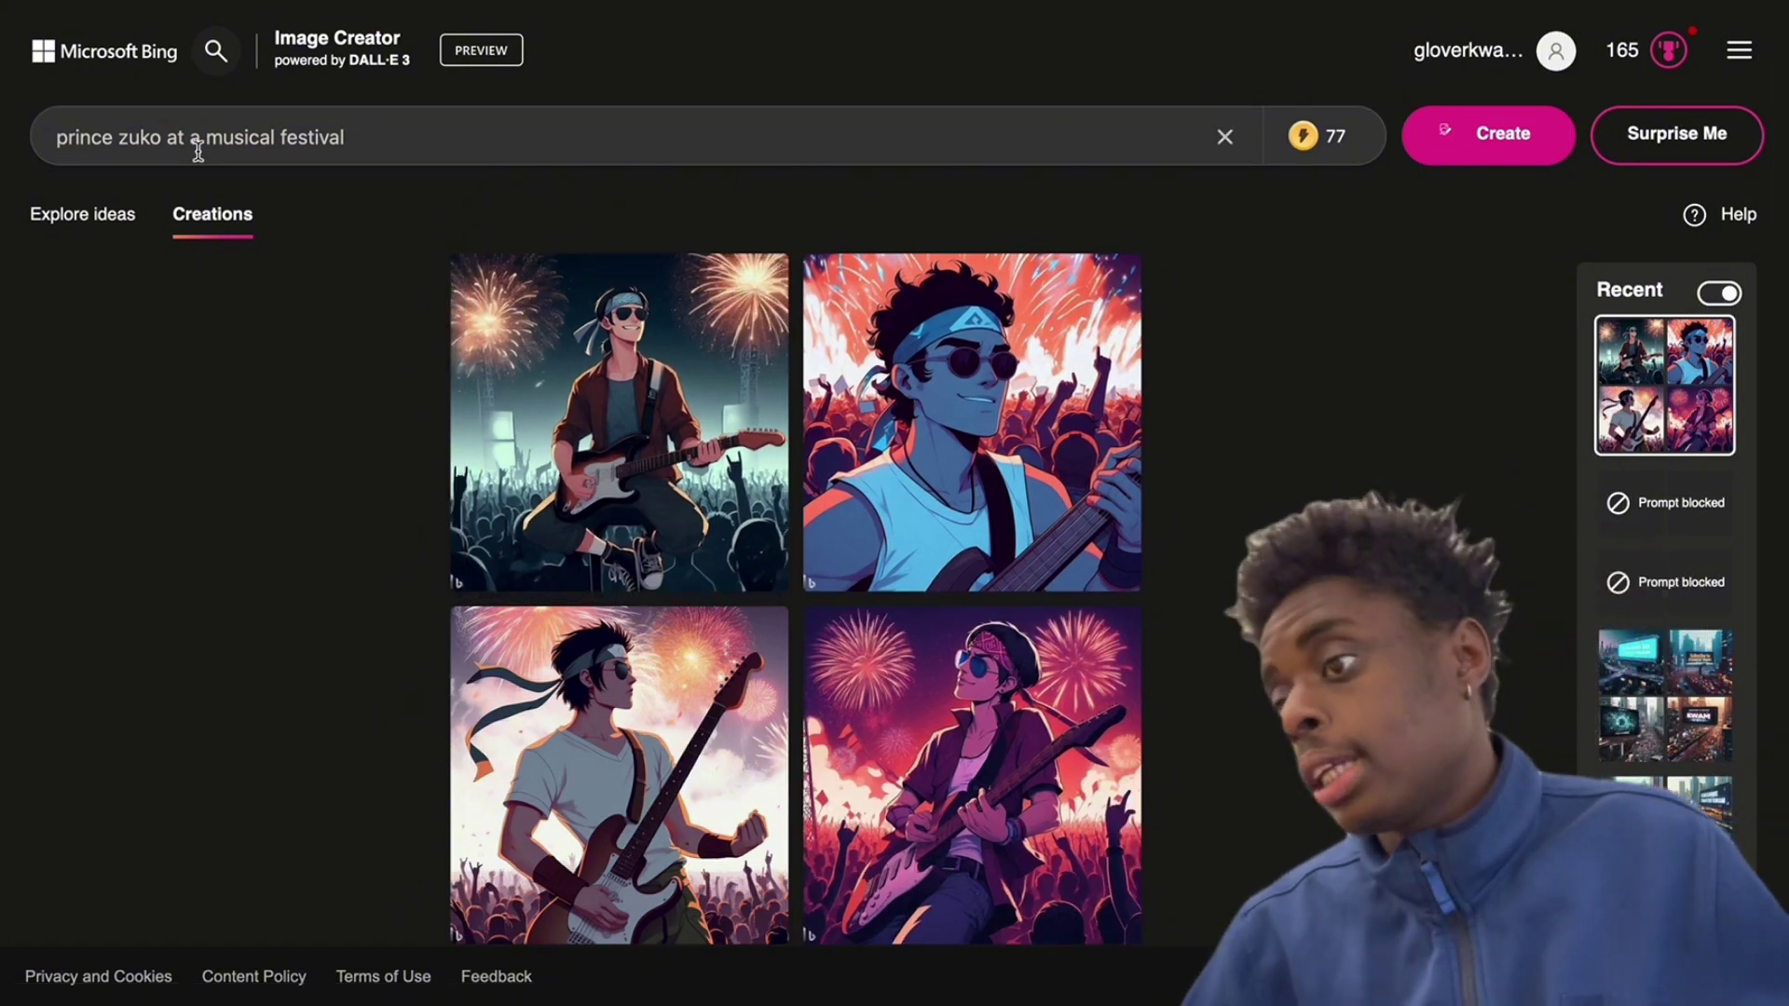
# Open the first 'sakura and naruto at a musical festival' image and advance to the third
pyautogui.tripleClick(404, 138)
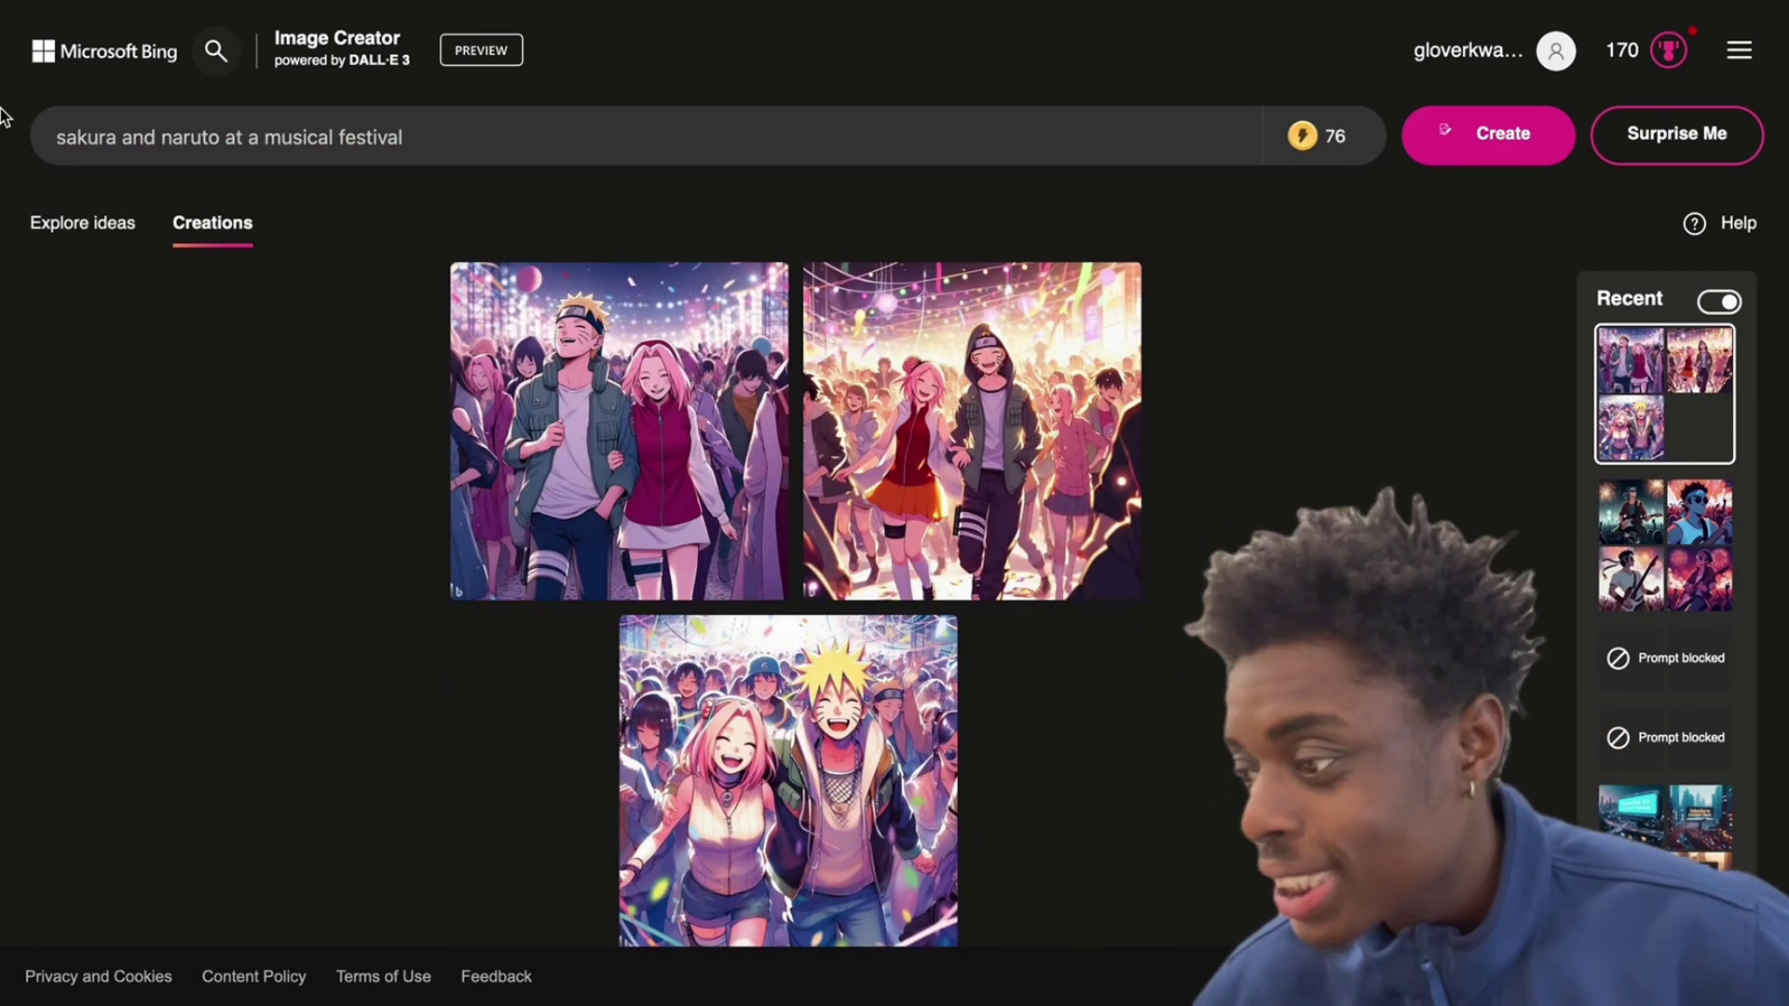
pyautogui.scroll(-1, 495, 448)
pyautogui.click(495, 447)
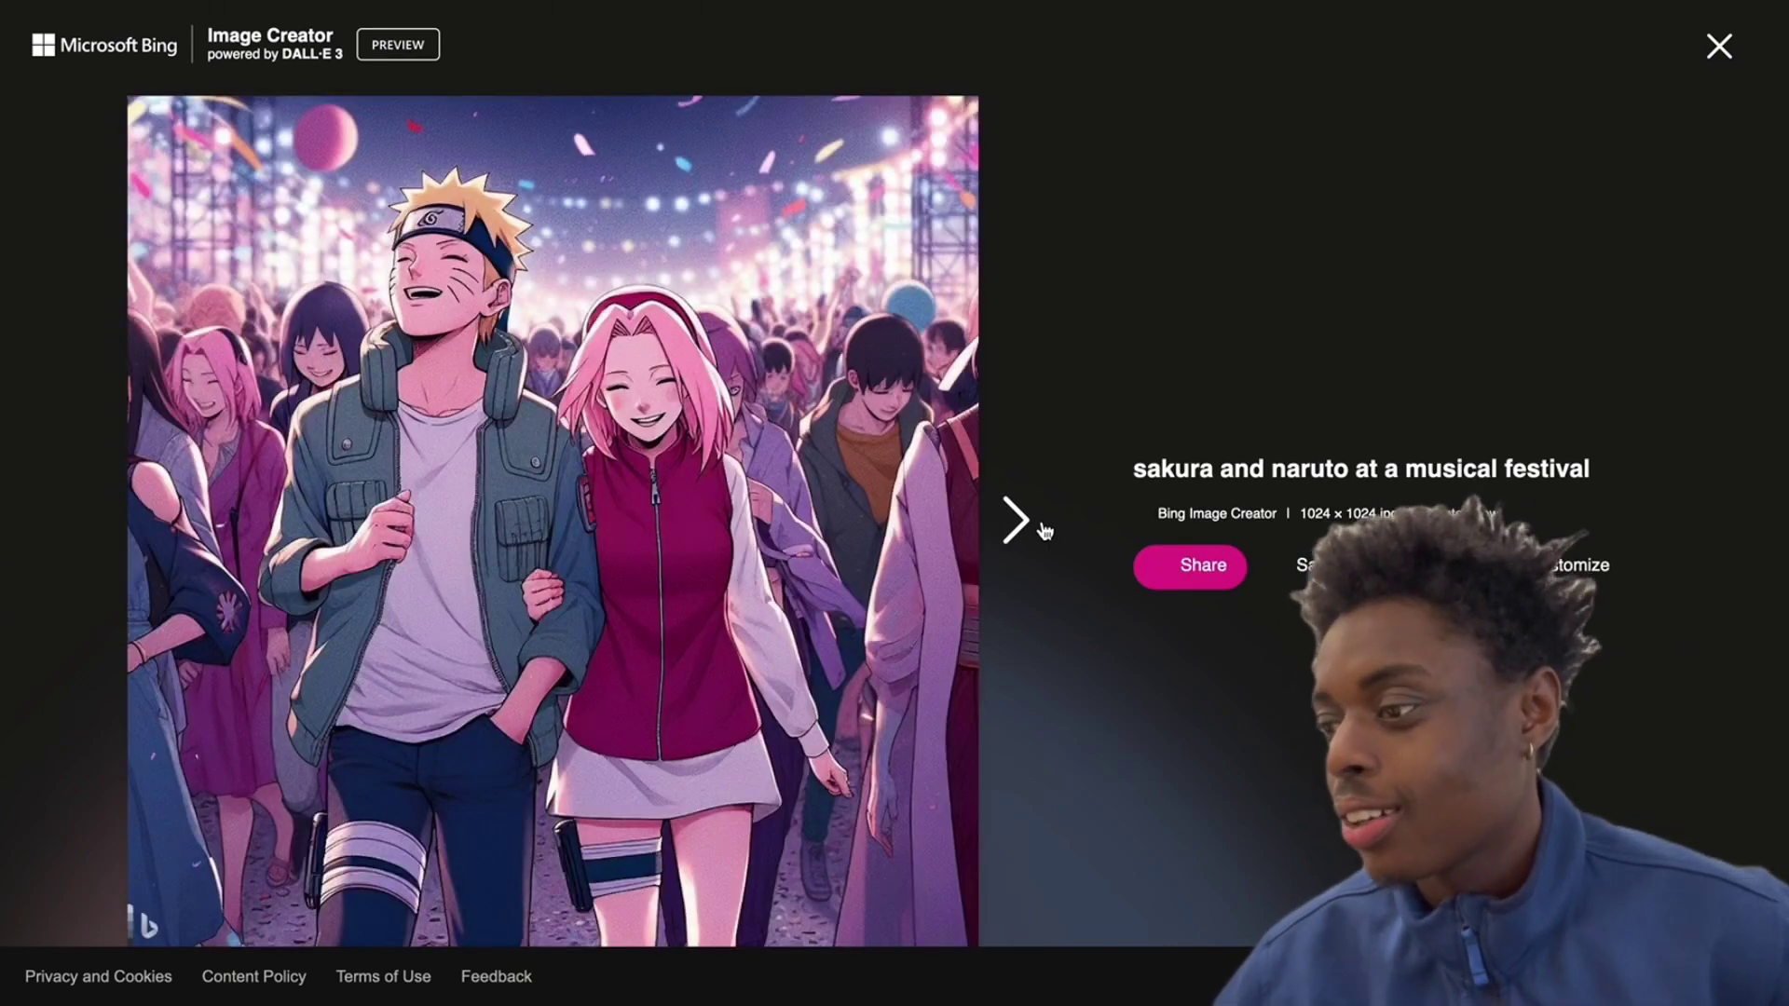
pyautogui.click(1043, 527)
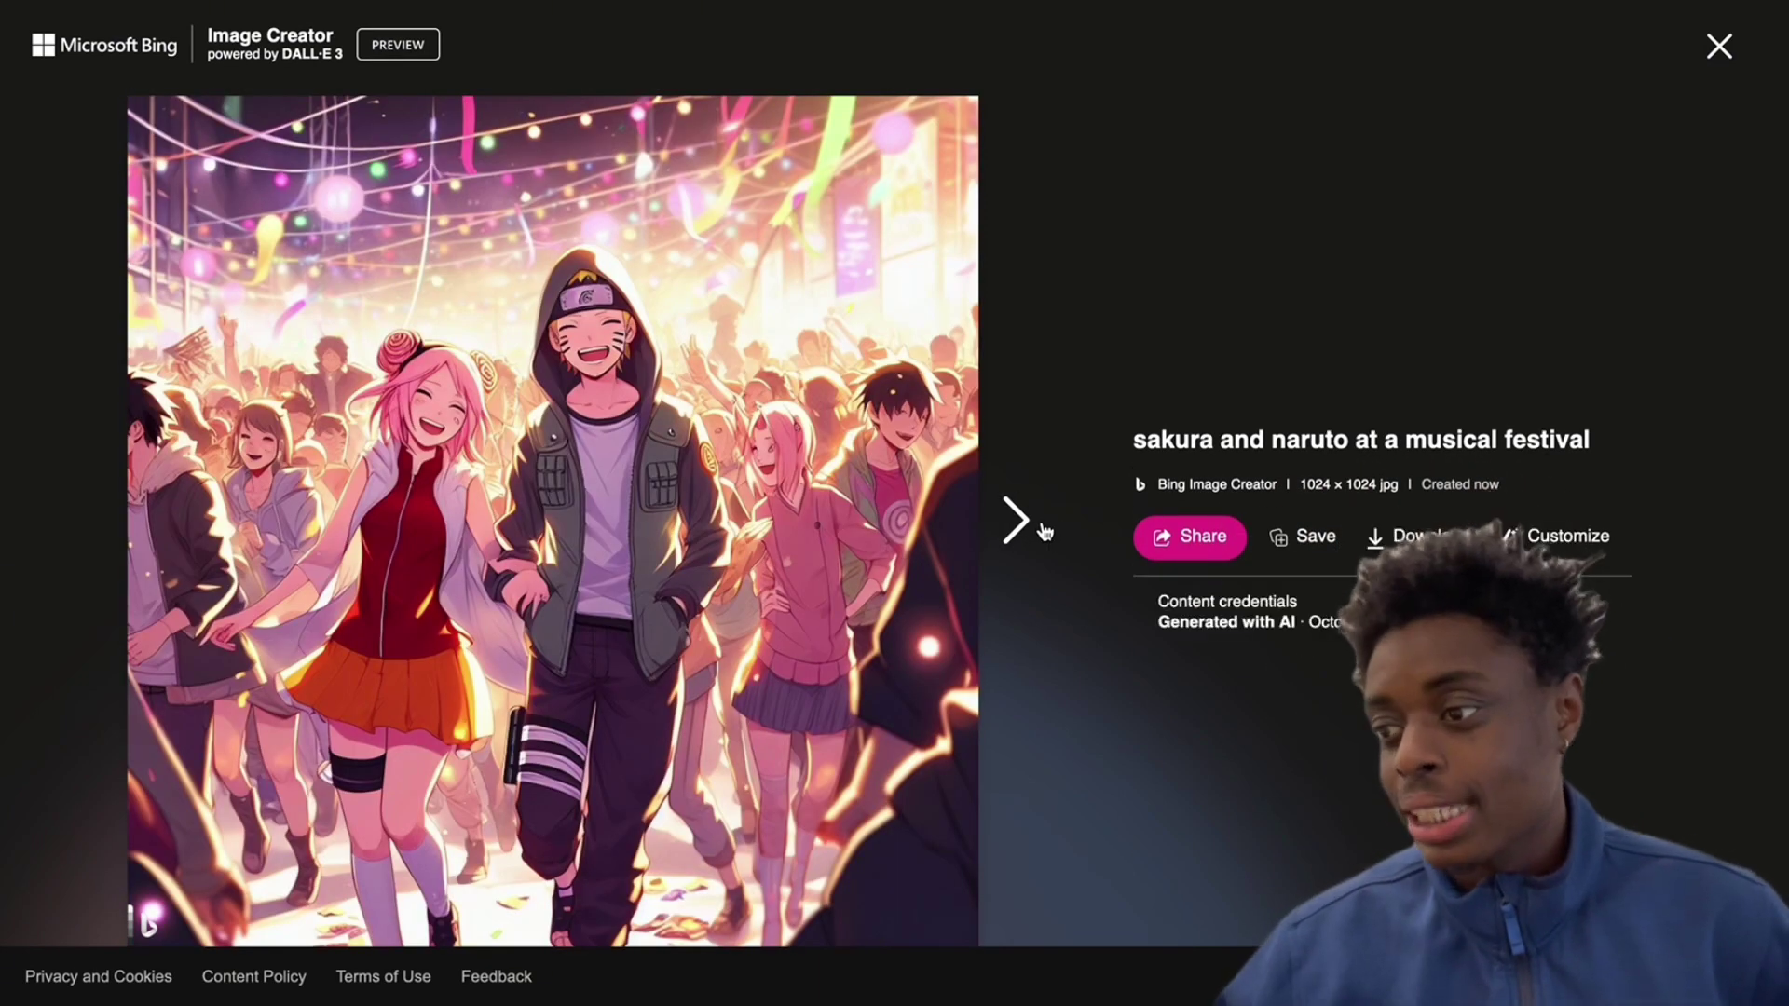
pyautogui.click(1043, 531)
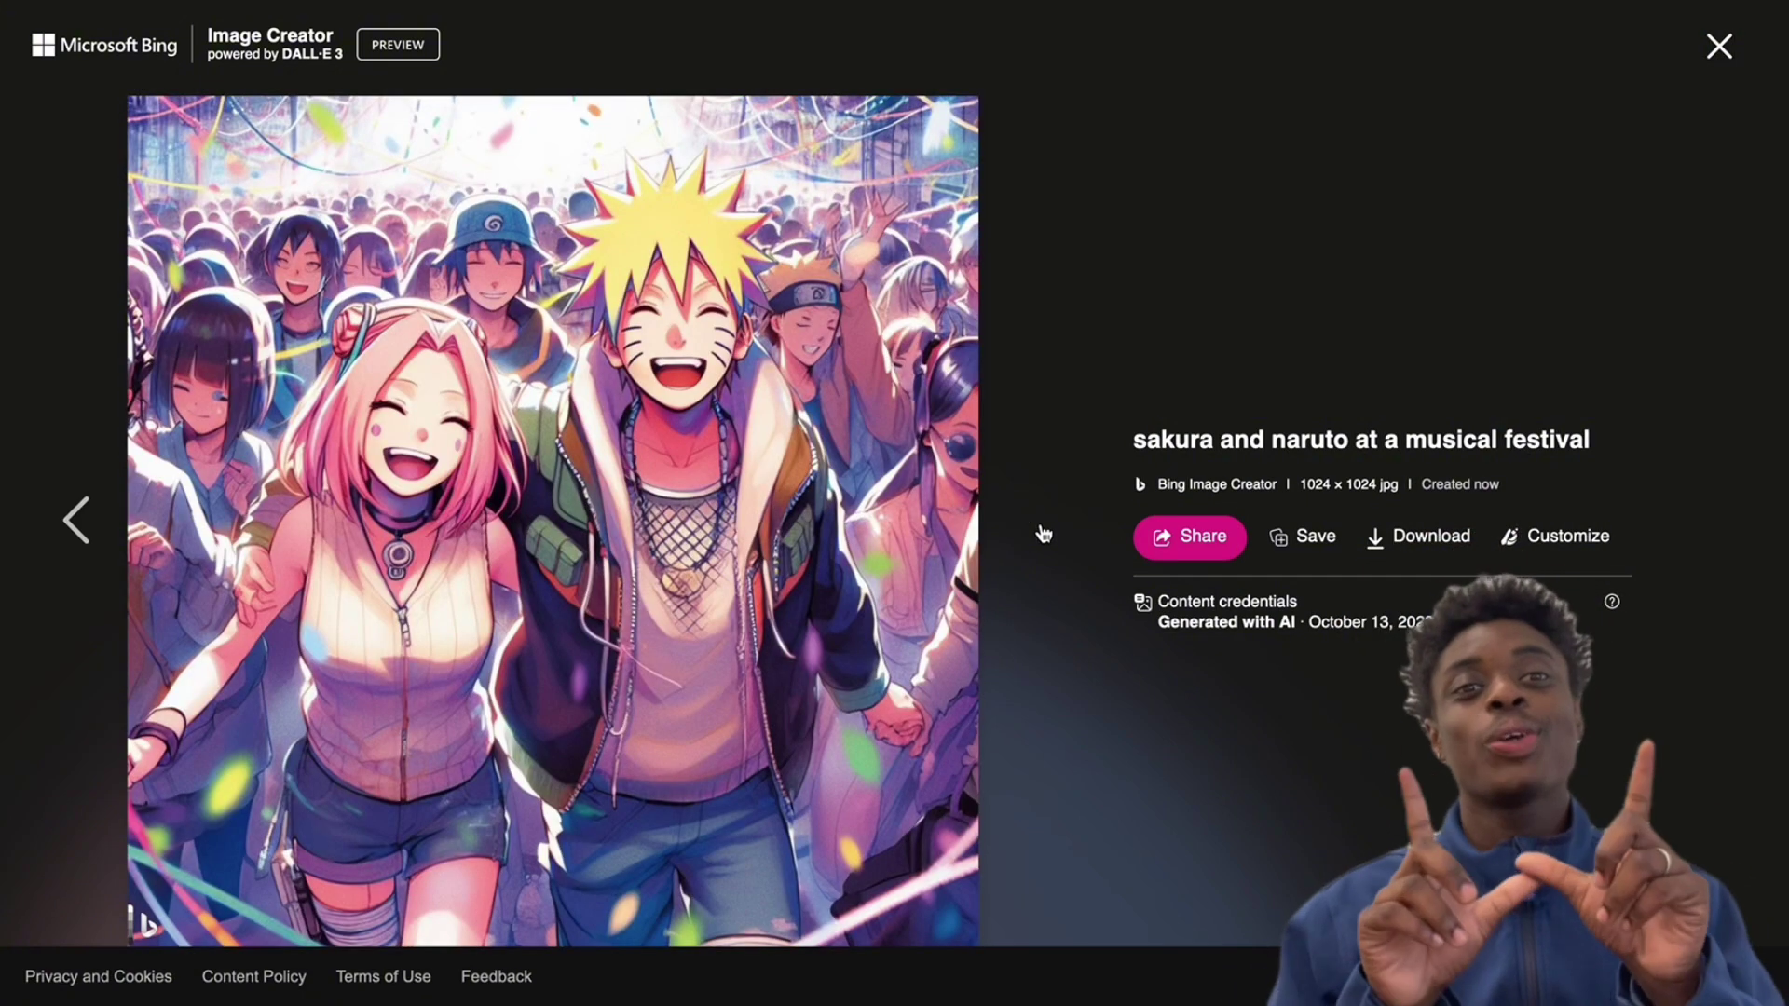